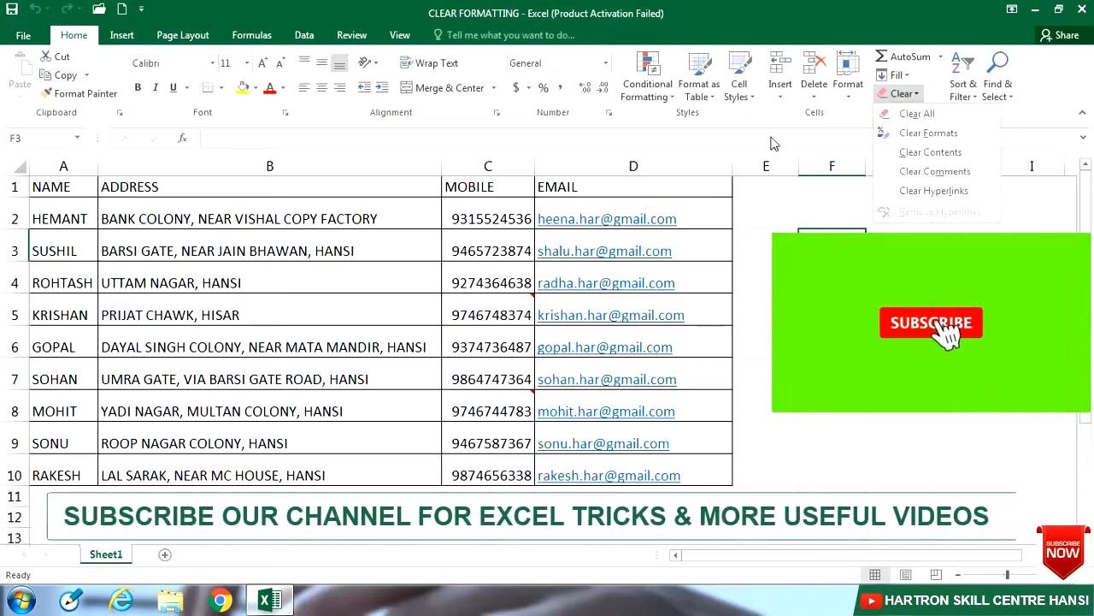
Step: Format the names in A1:A10 as red, bold Arial Narrow at size 12
click(78, 190)
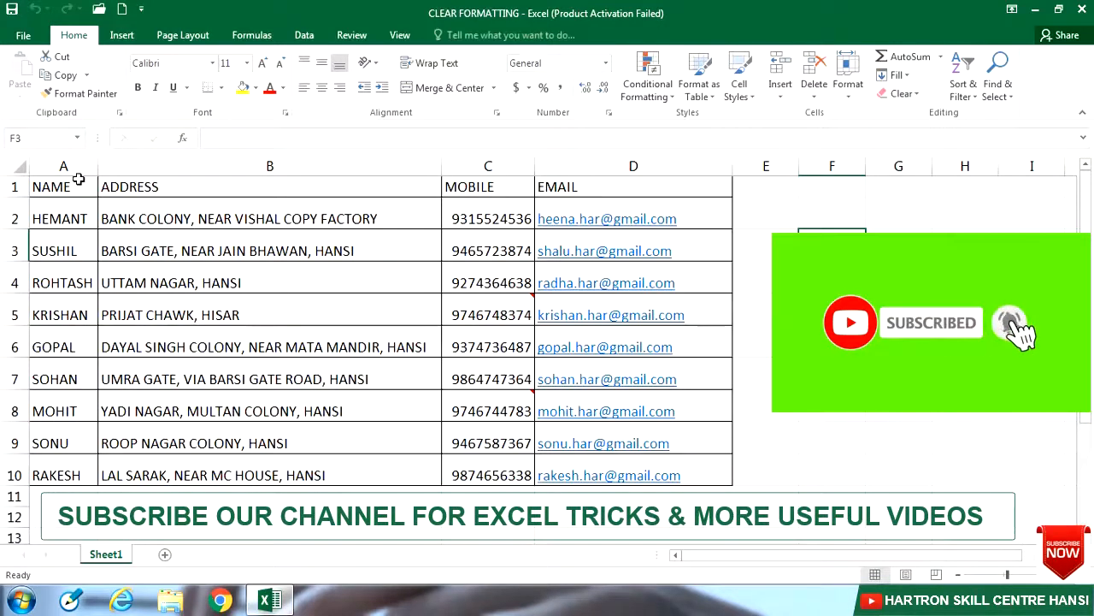
drag(76, 181, 74, 475)
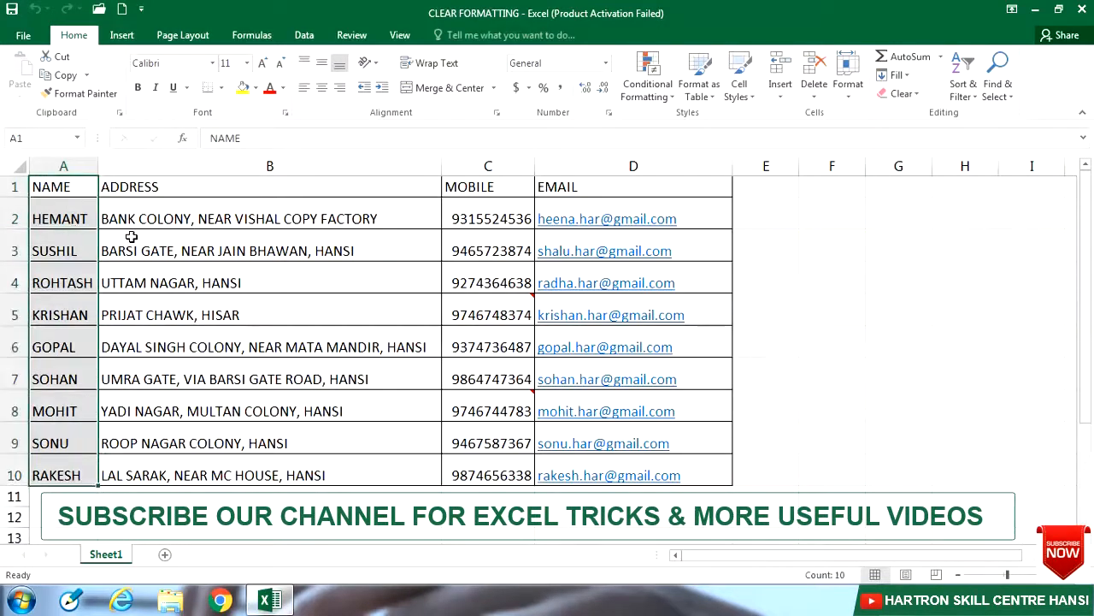
click(269, 89)
click(139, 90)
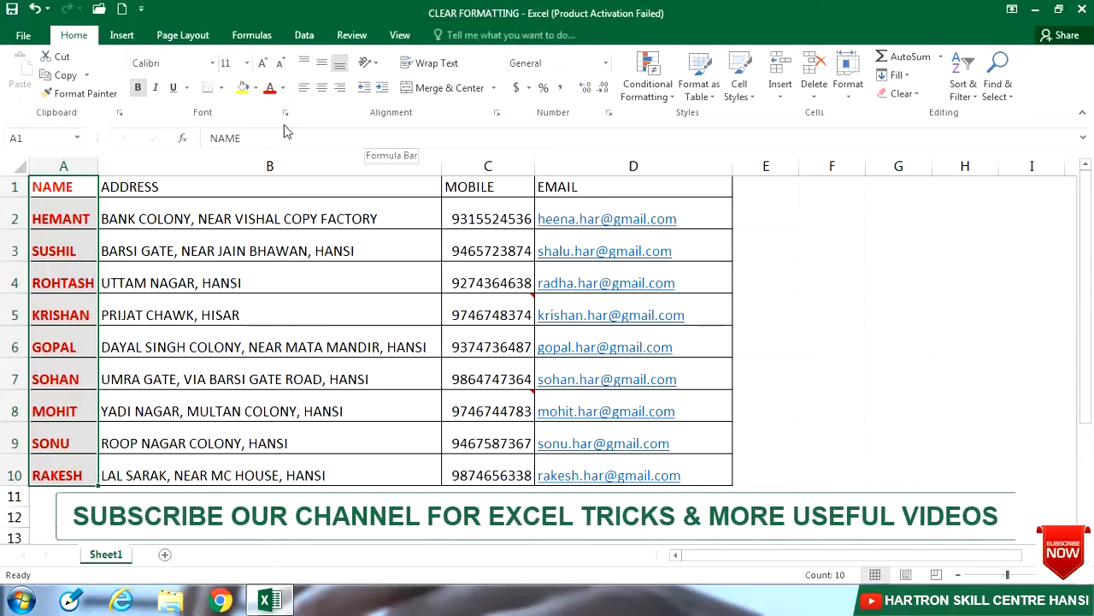
click(212, 62)
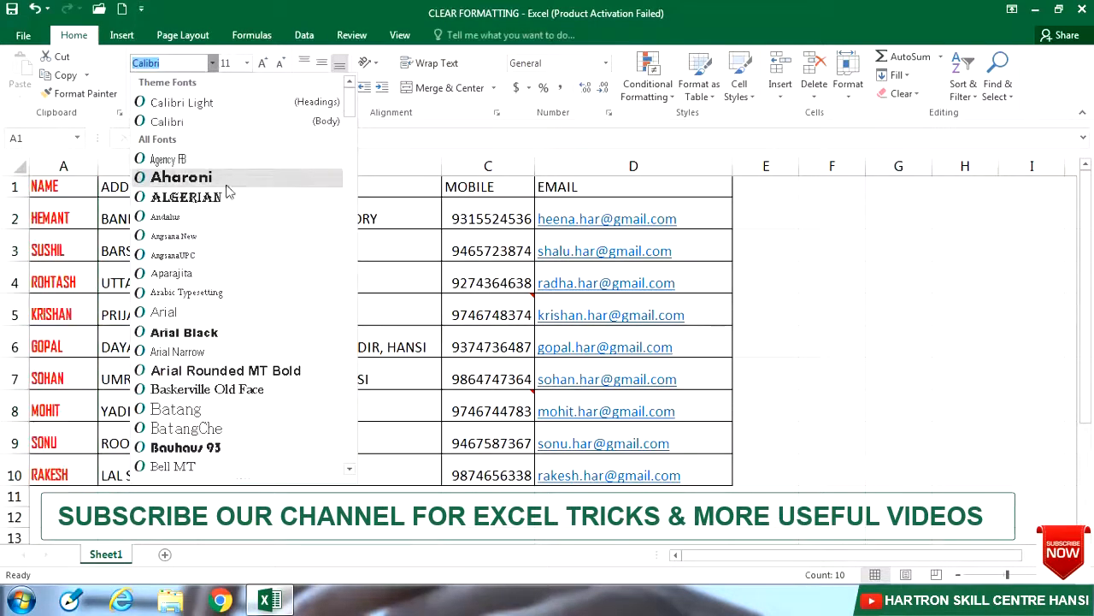
click(183, 351)
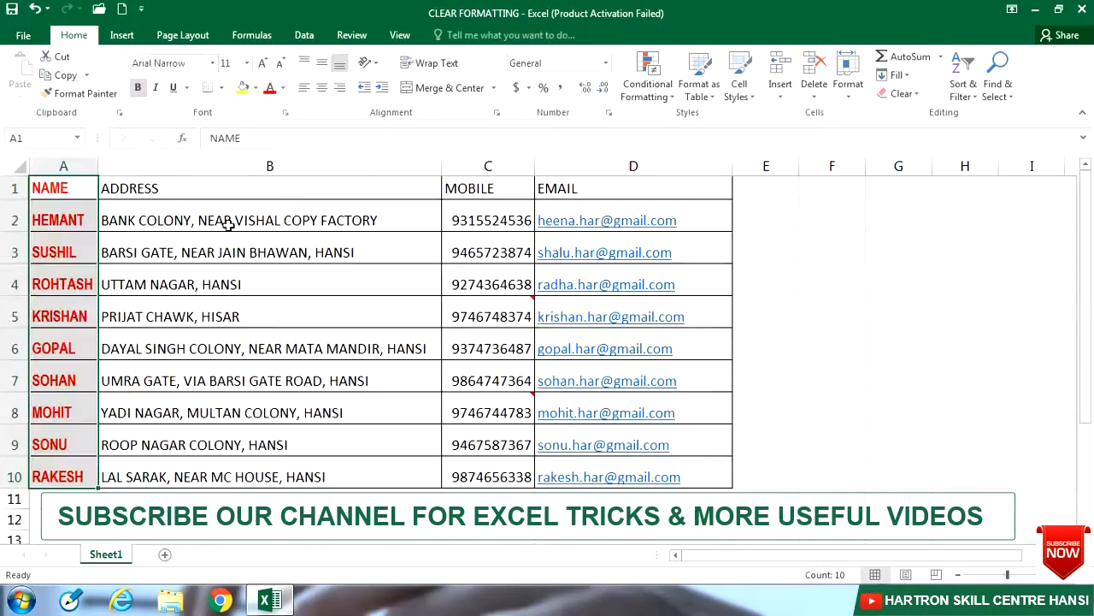
click(263, 63)
drag(184, 188, 198, 475)
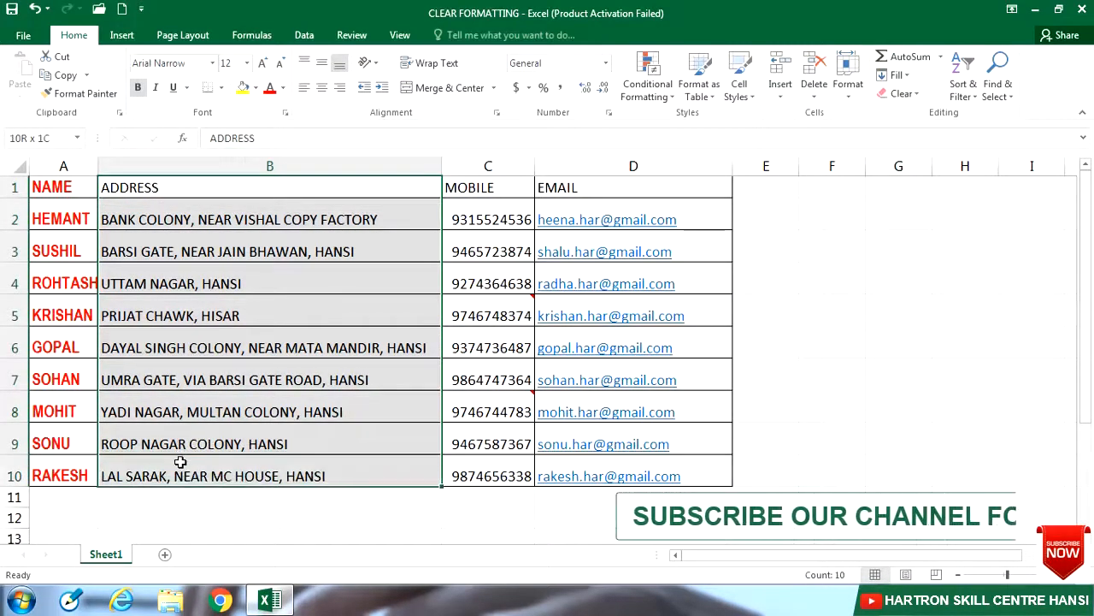
Step: Fill the address column B1:B10 yellow with red bold text
click(245, 89)
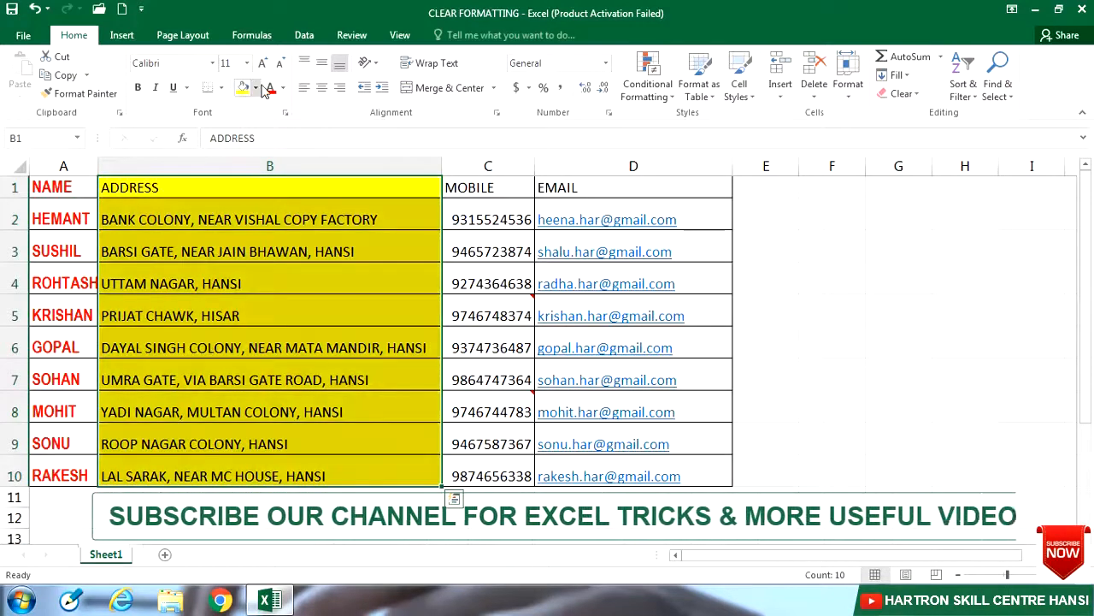
click(268, 89)
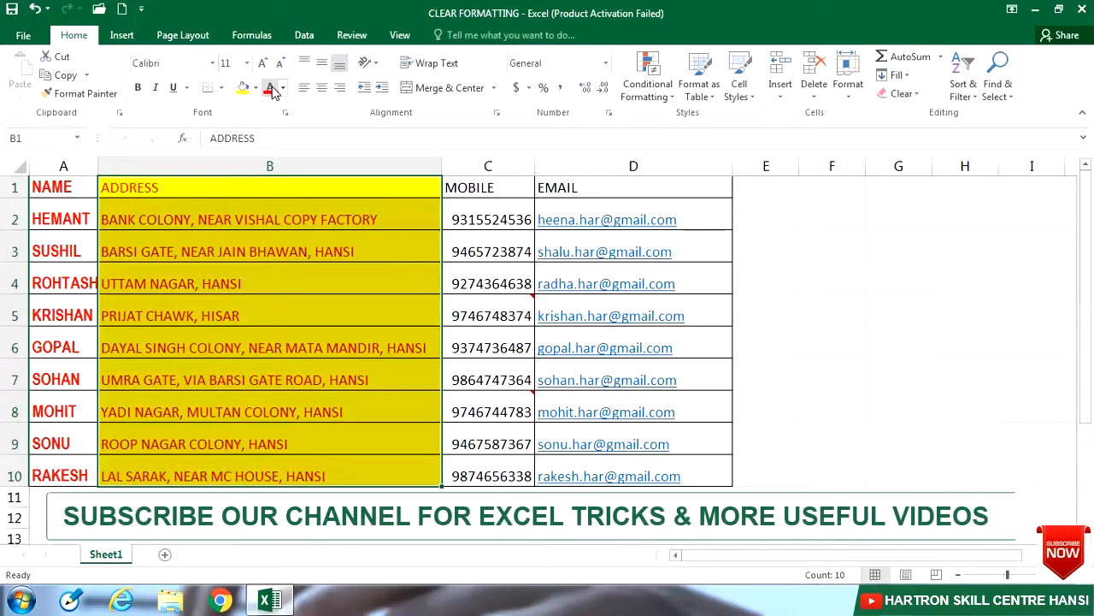
click(139, 88)
Step: Fill the mobile column C1:C10 green with red bold text
drag(493, 188, 489, 477)
click(255, 88)
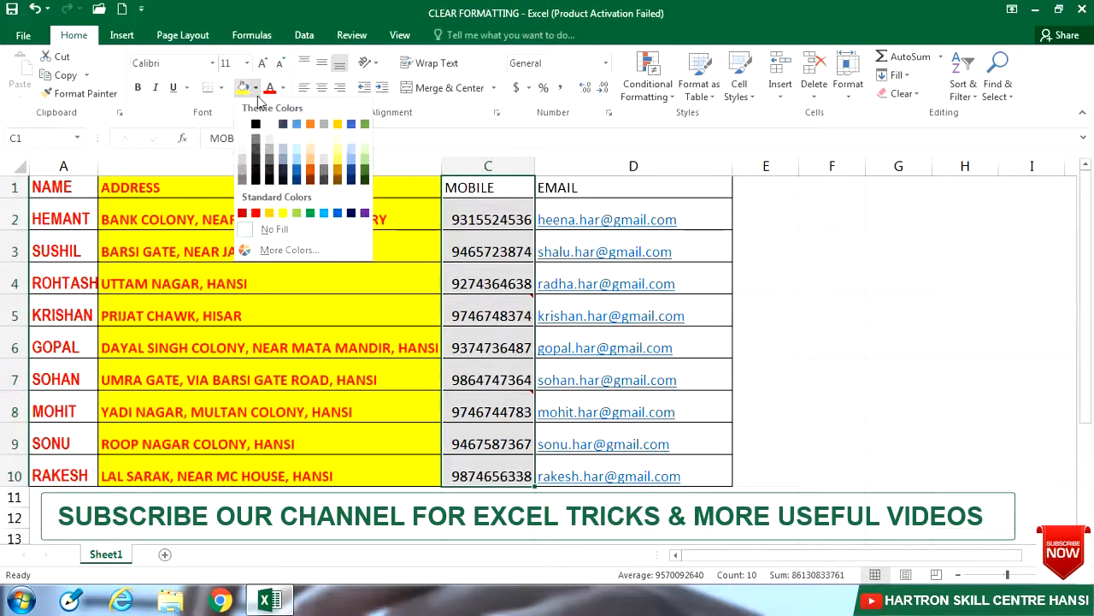
click(311, 214)
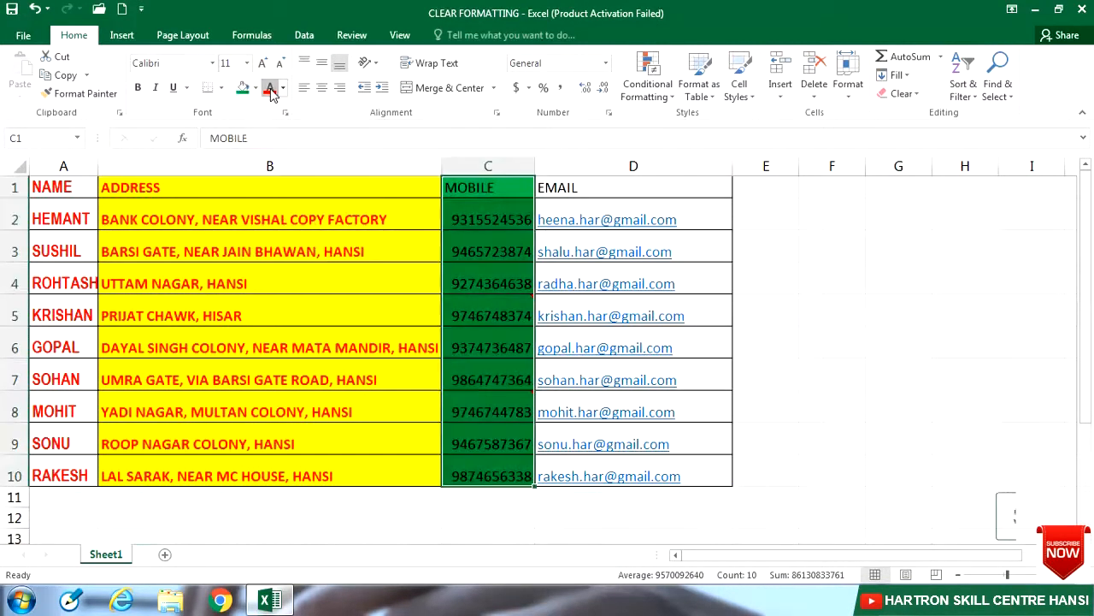
click(270, 88)
click(139, 88)
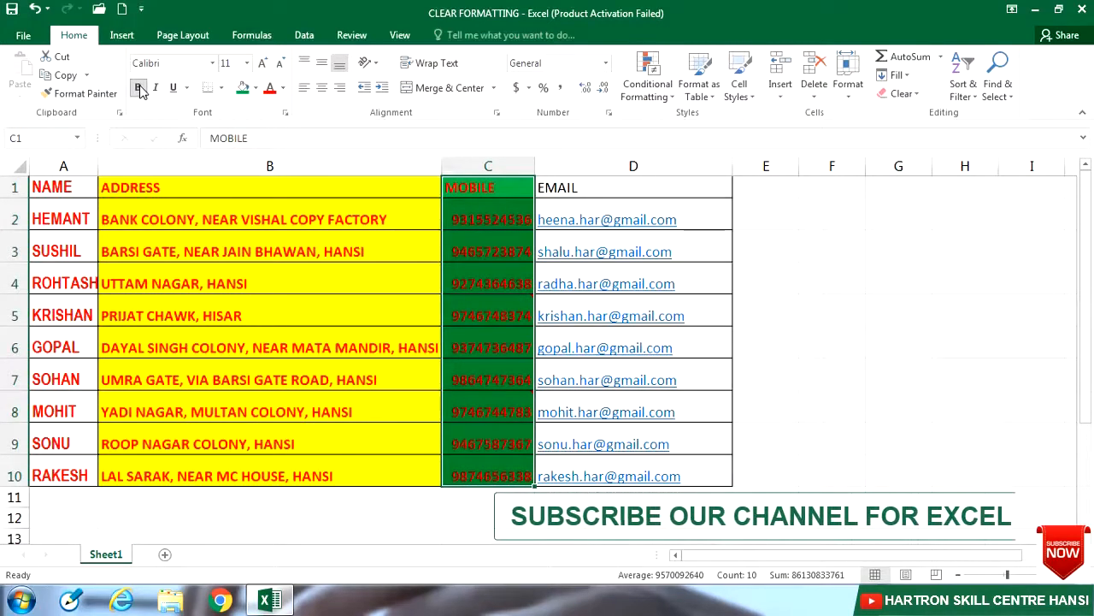
click(724, 189)
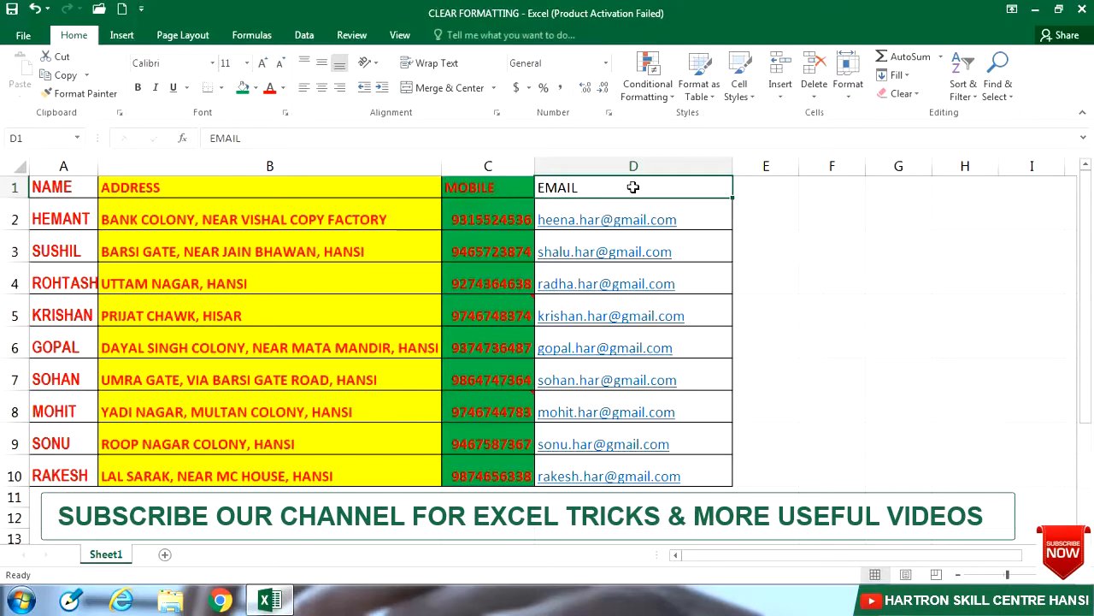
Step: Widen column A so every name fits, and show the Clear options list
drag(98, 164, 107, 168)
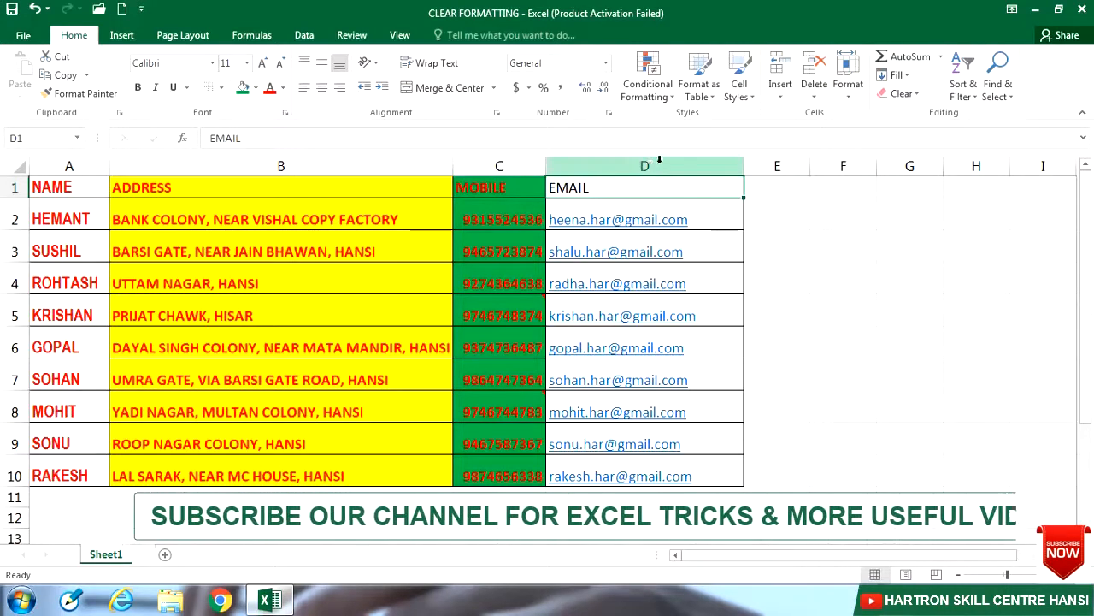
click(915, 98)
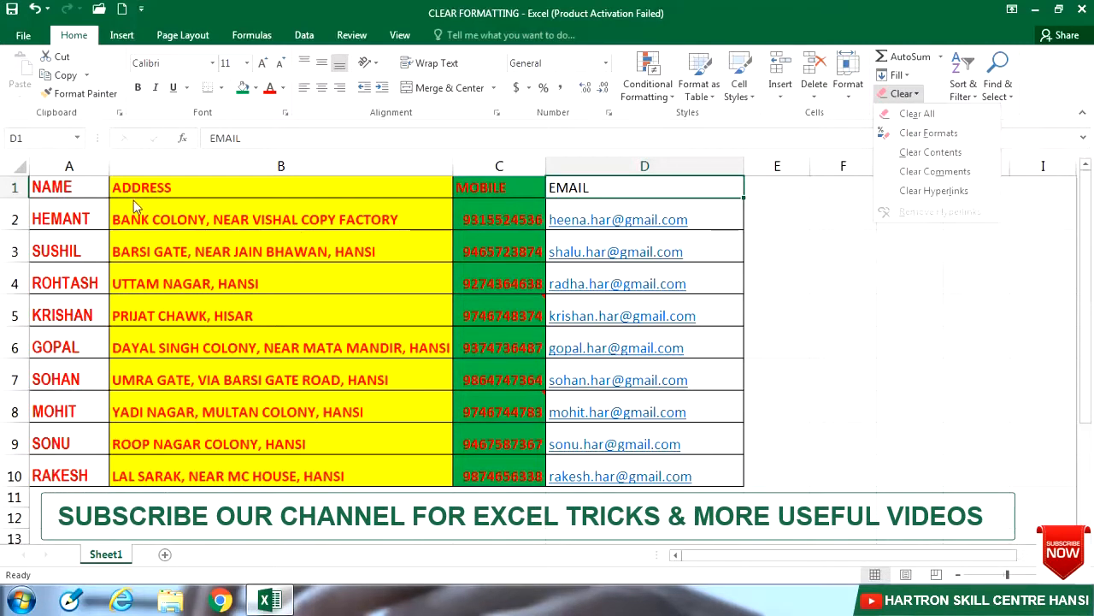
Step: Select the contact data A1:C10 and show the Clear options for that range
click(91, 188)
drag(90, 188, 515, 466)
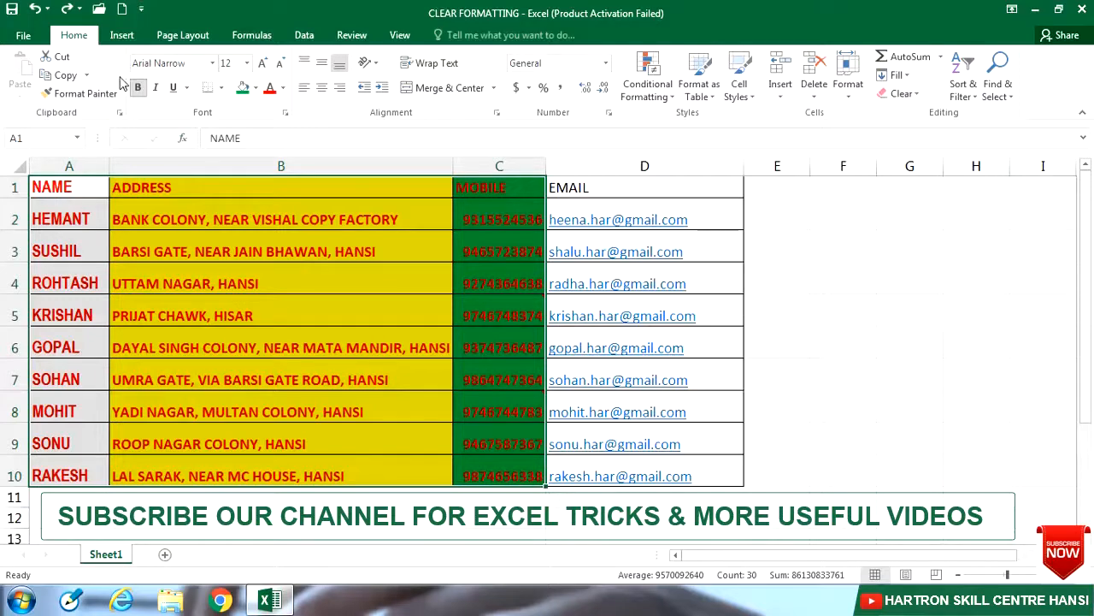
click(907, 101)
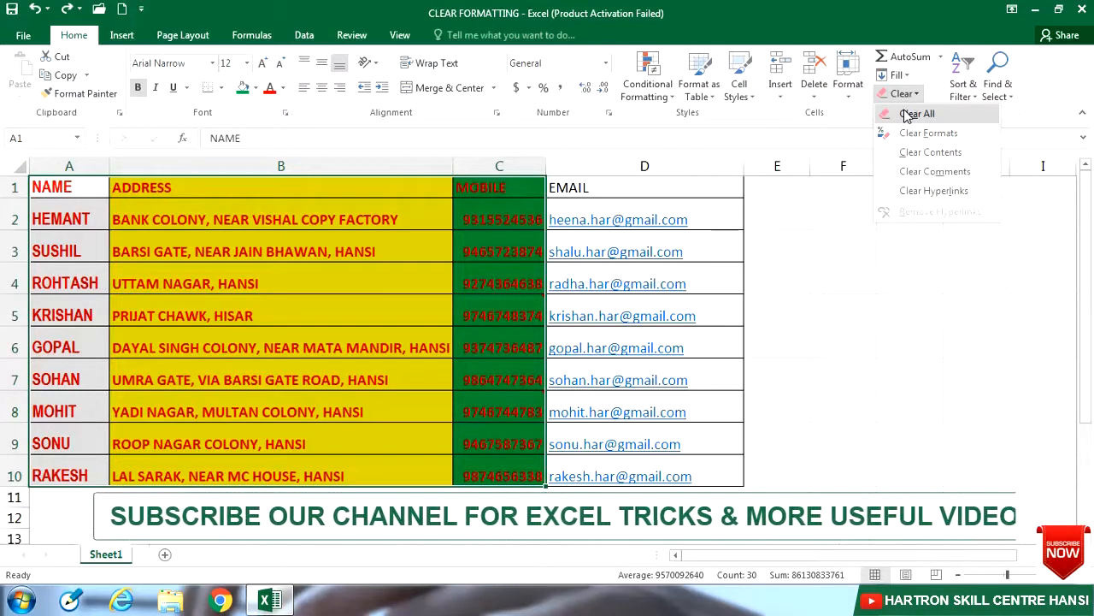
click(907, 116)
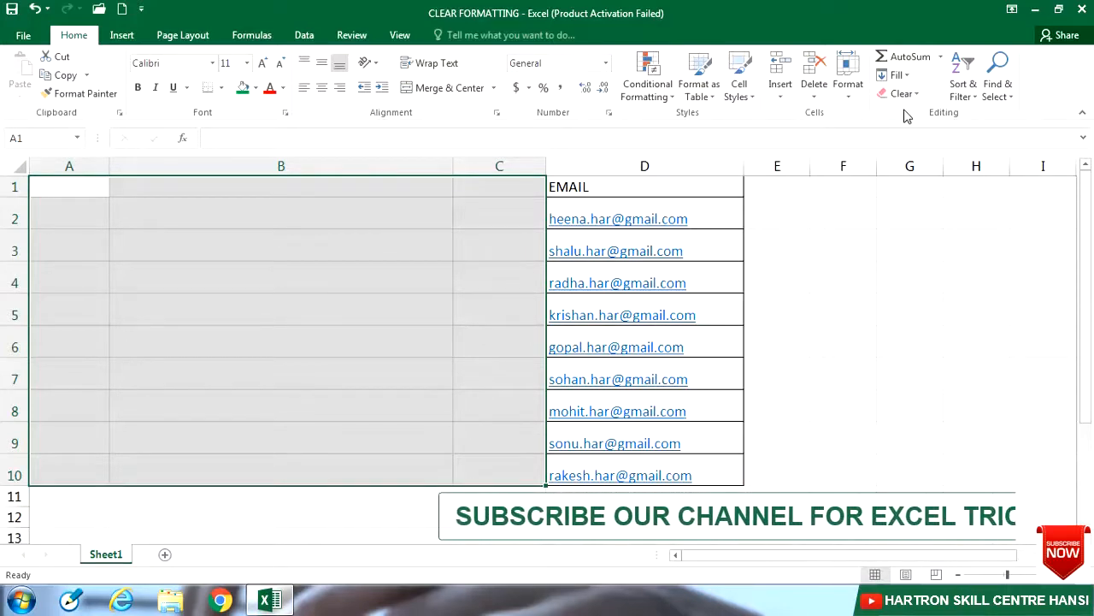
key(ctrl+z)
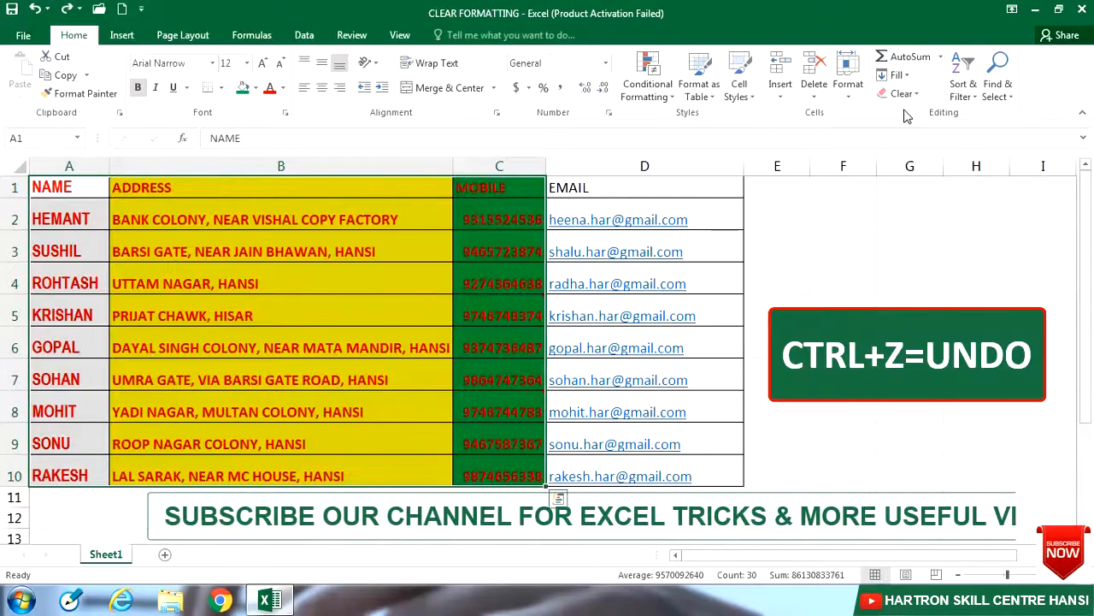
Step: Apply Clear Formats to A1:C10, then undo it to restore the formatting
click(903, 96)
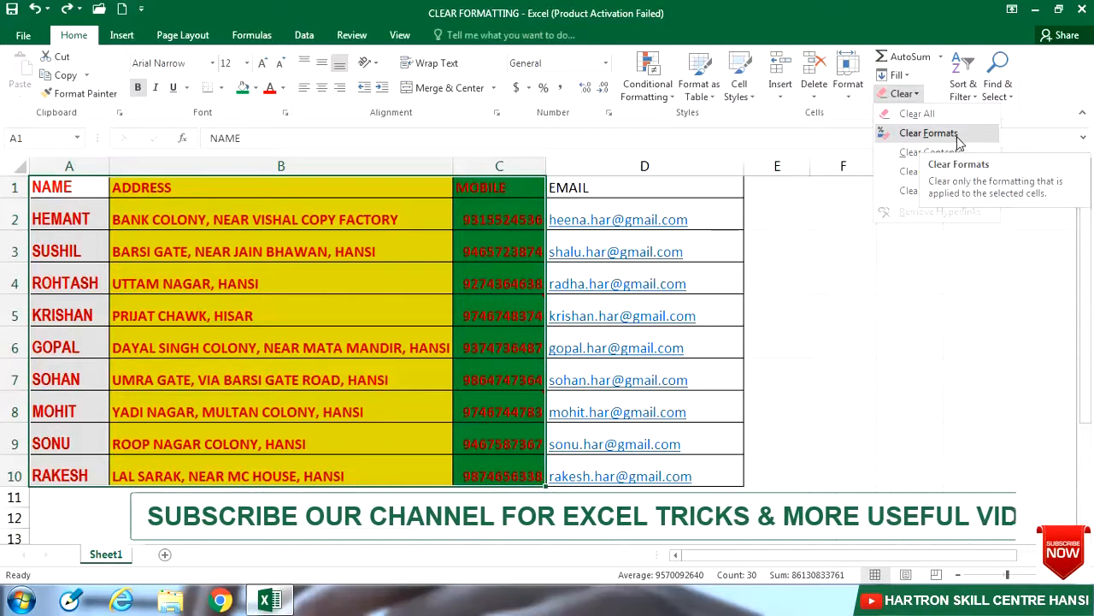
click(929, 133)
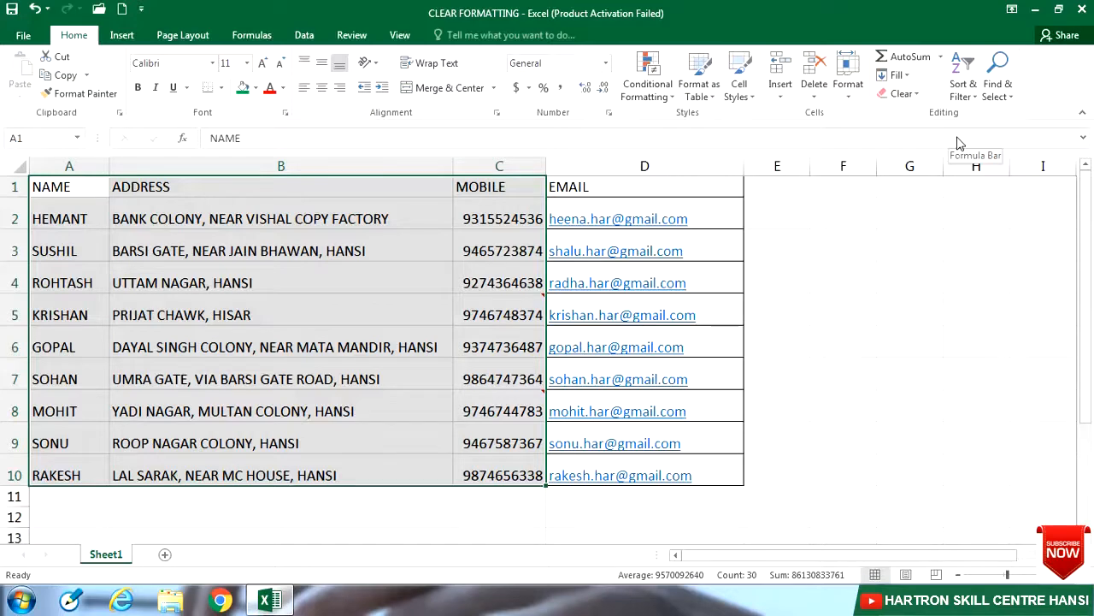
key(ctrl+z)
click(902, 94)
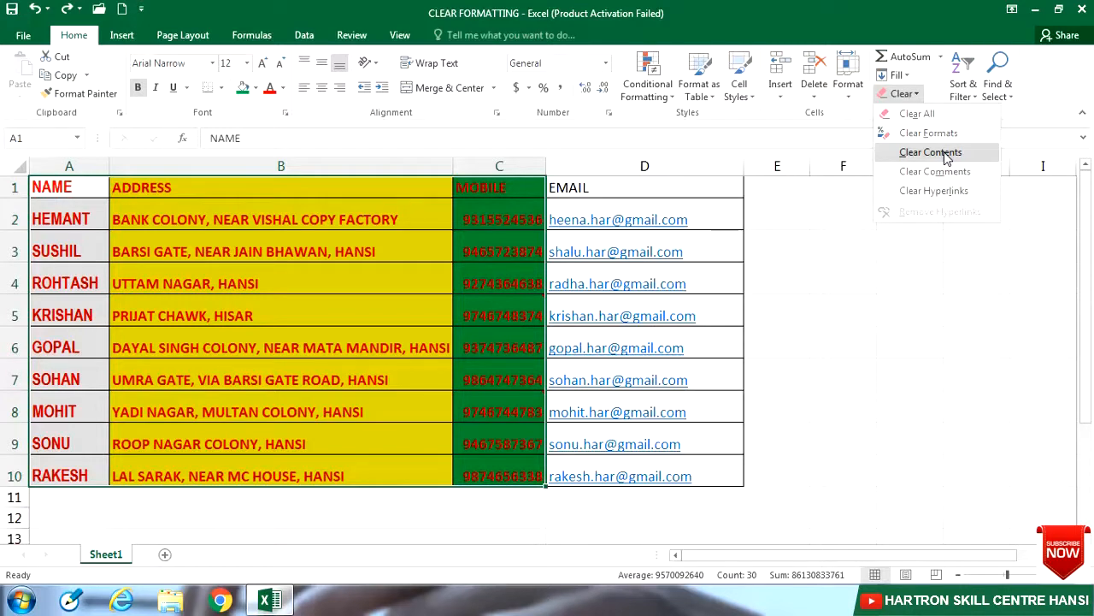
click(930, 152)
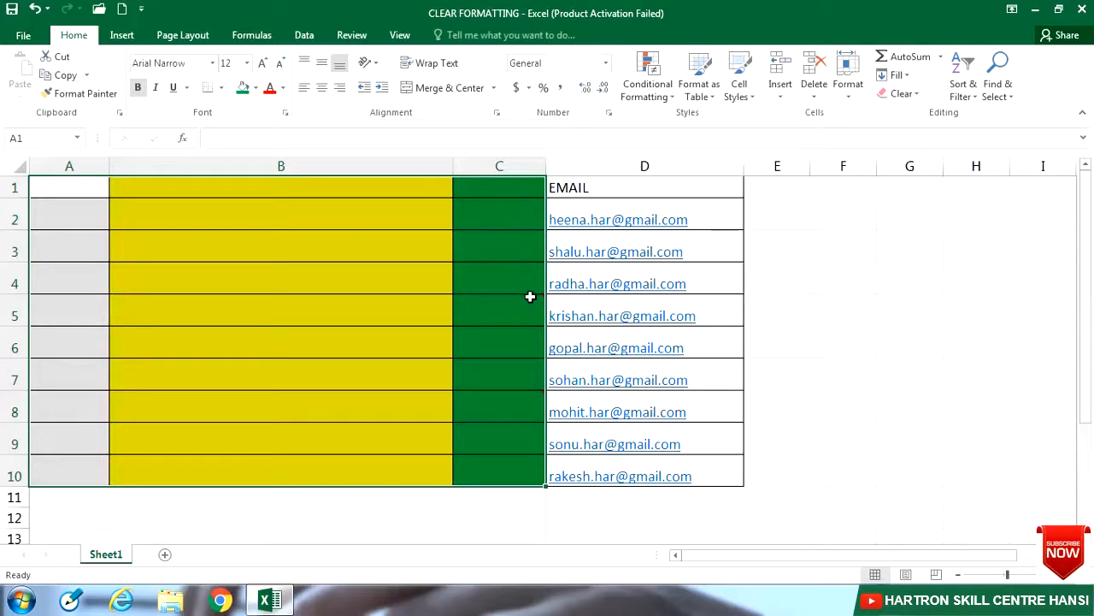
mouse_move(531, 296)
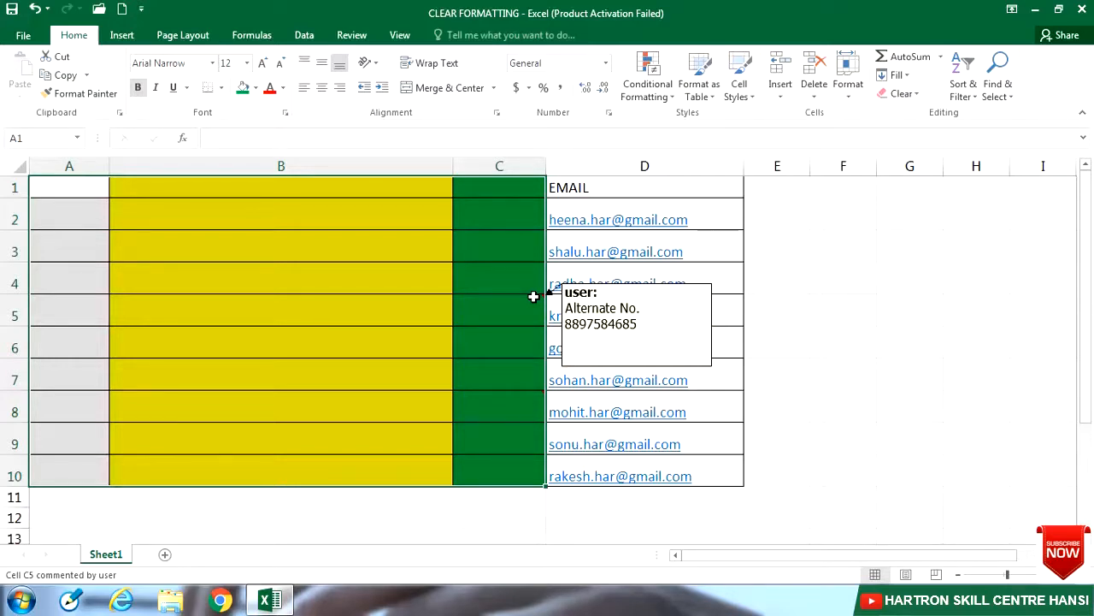
Step: Apply Clear Comments to A1:C10, then paste the contact data back in
click(919, 95)
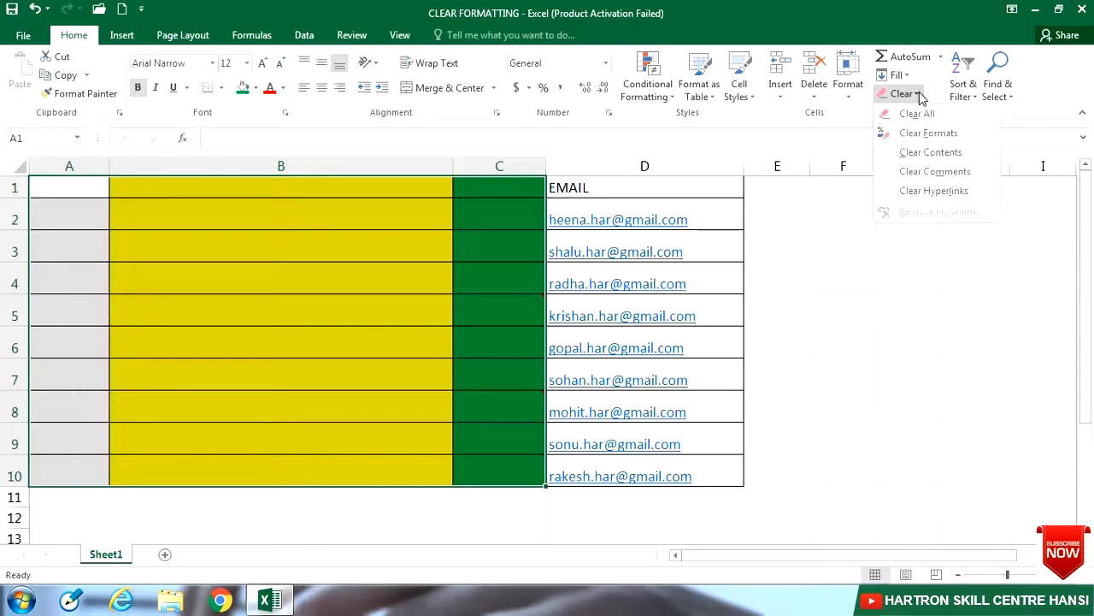
click(920, 178)
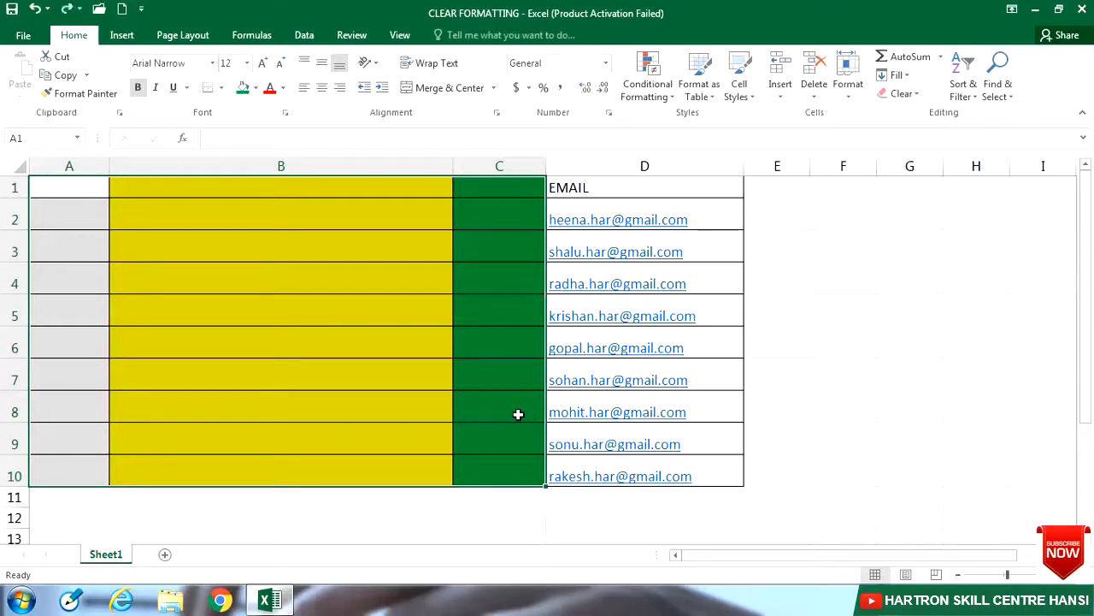
mouse_move(519, 413)
key(ctrl+v)
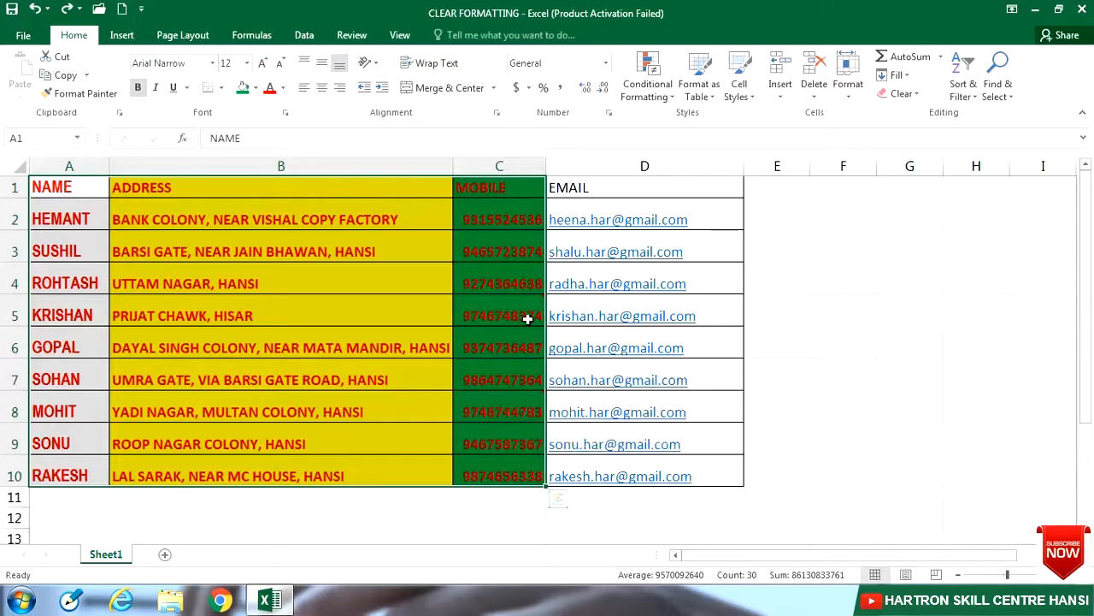
mouse_move(527, 314)
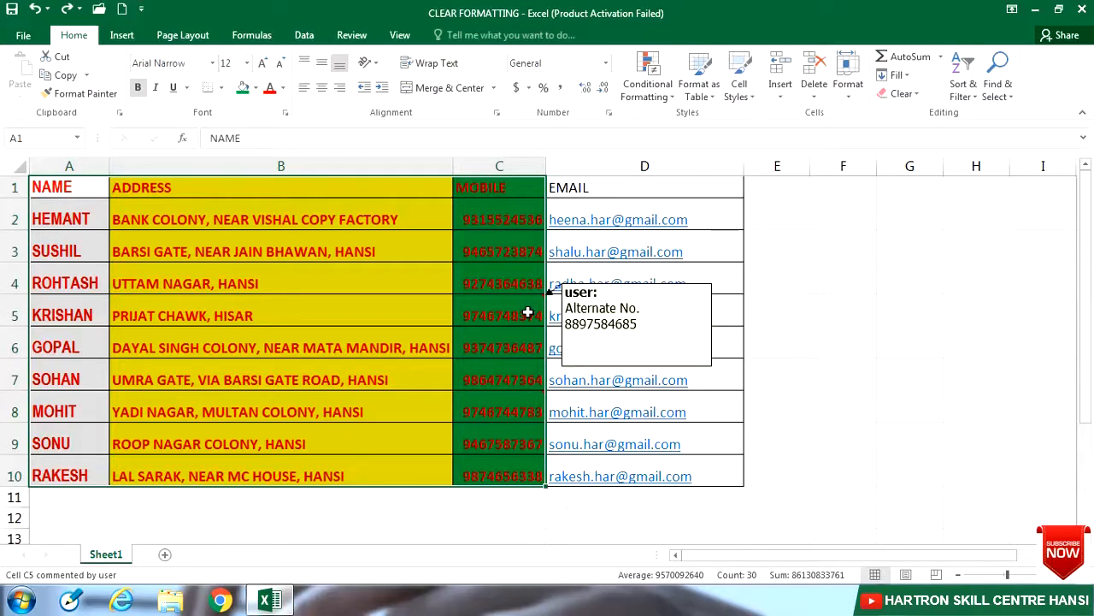
click(528, 315)
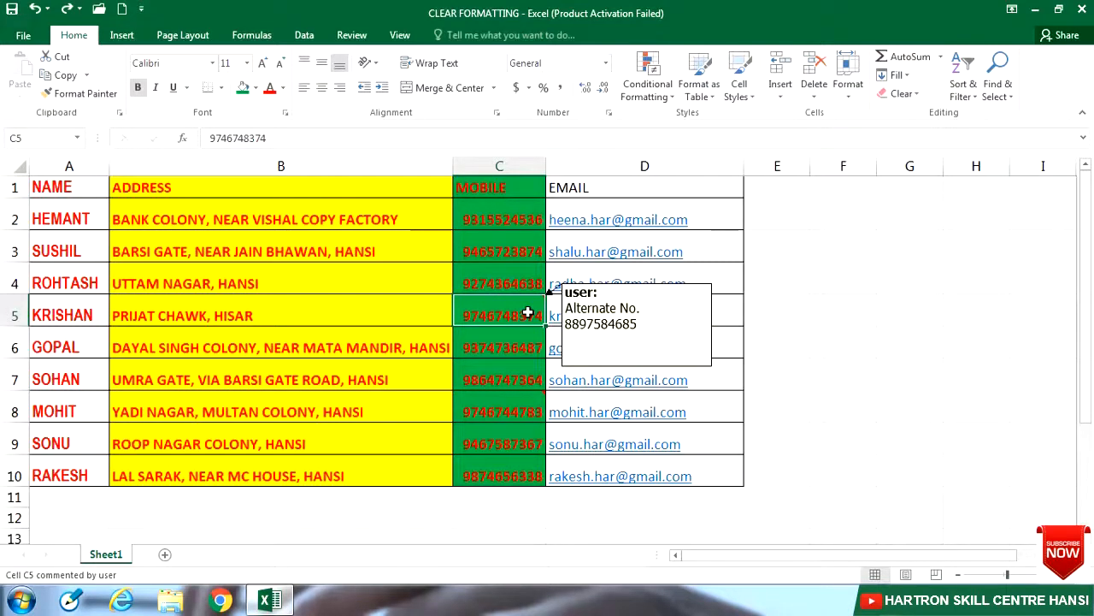
key(Delete)
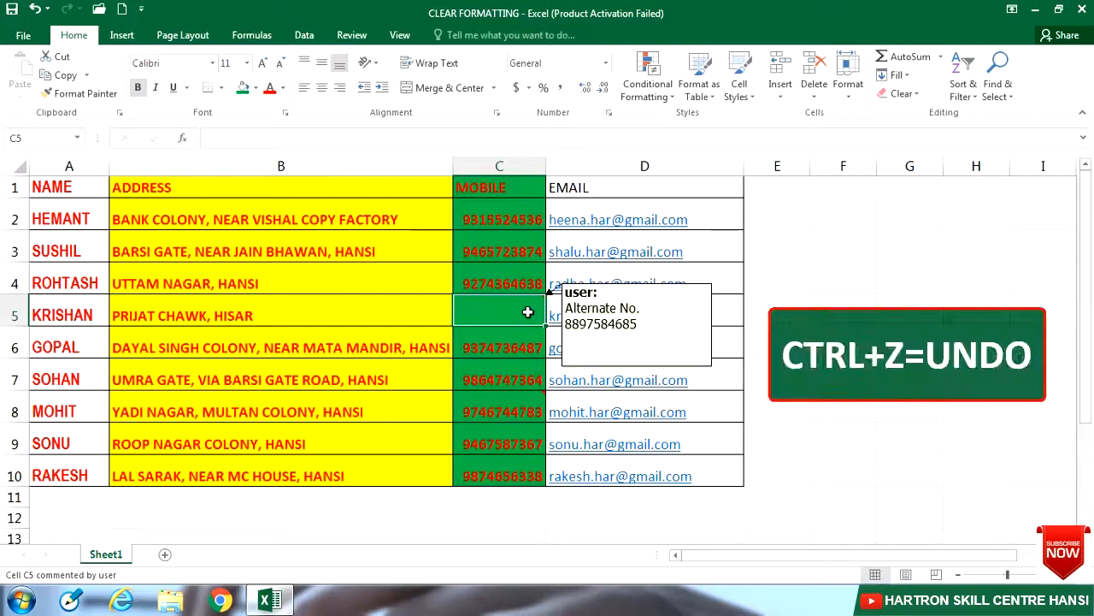
key(ctrl+z)
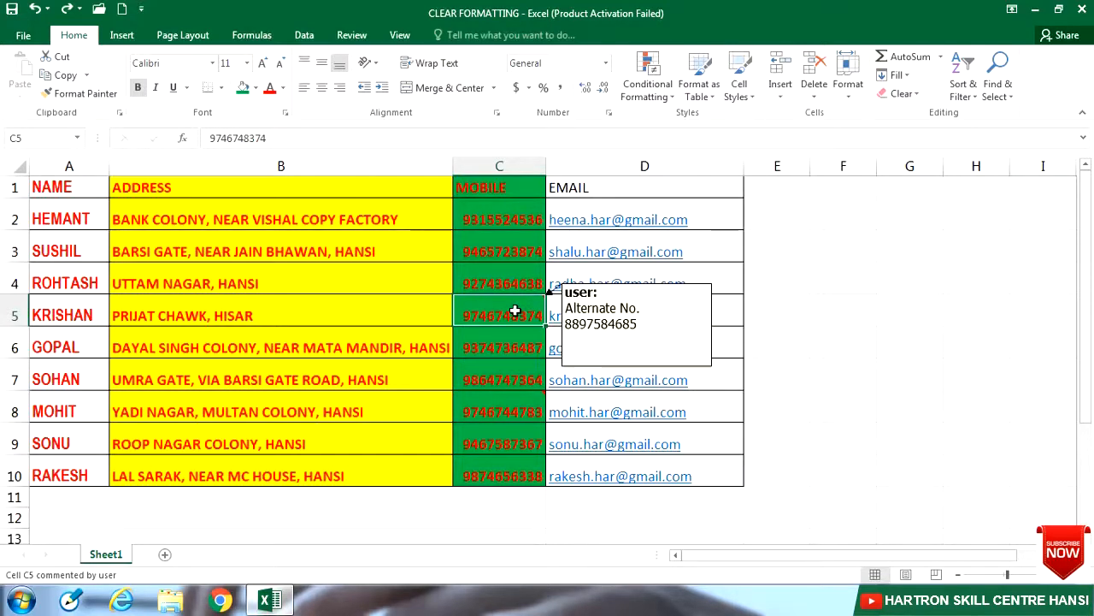
click(902, 93)
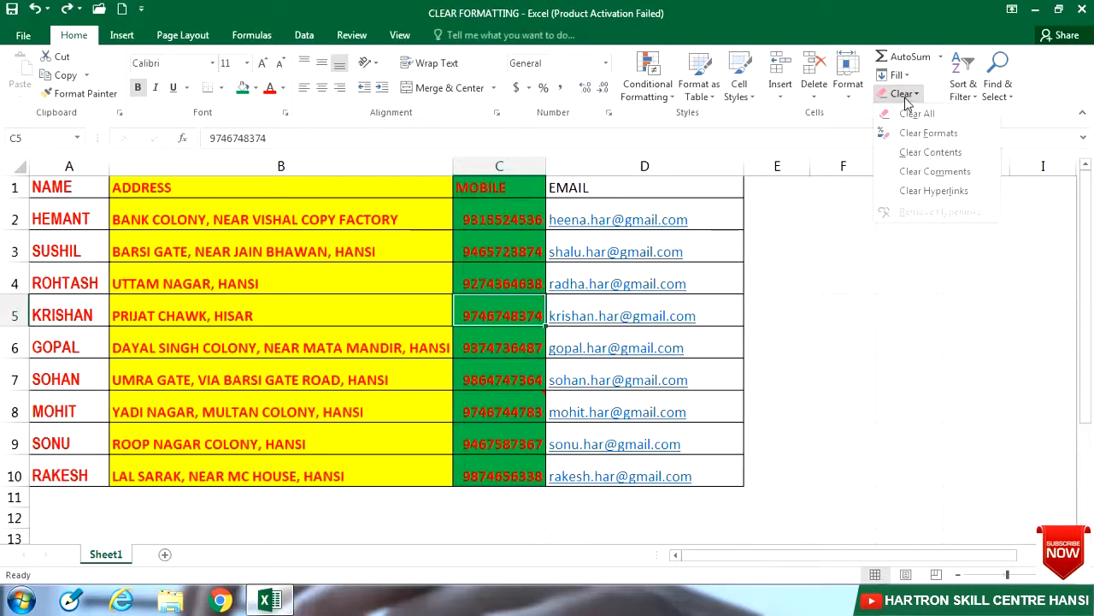
click(907, 172)
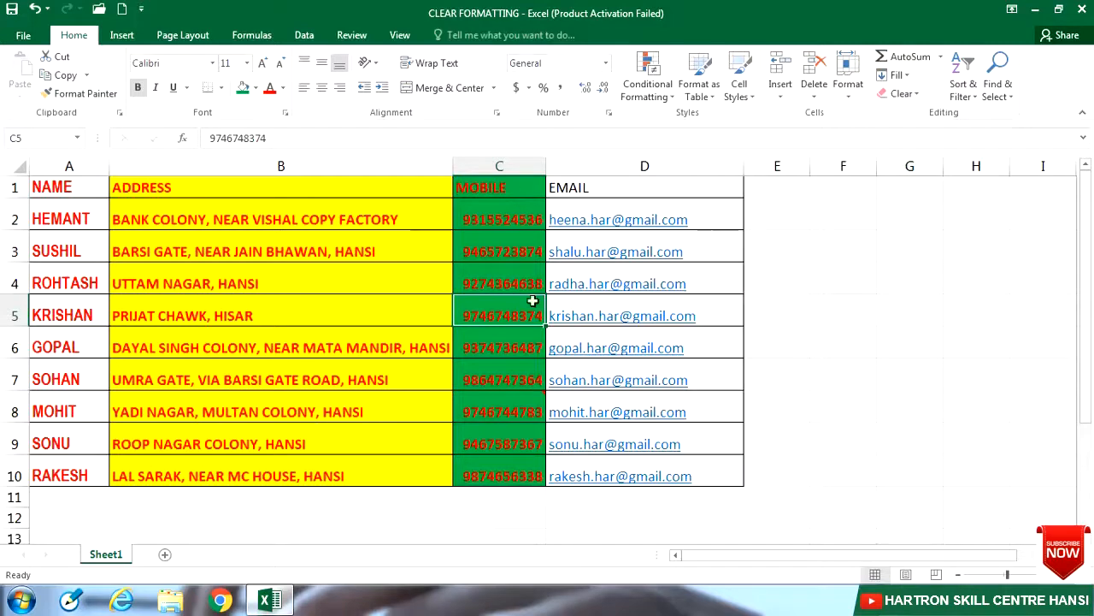
click(769, 314)
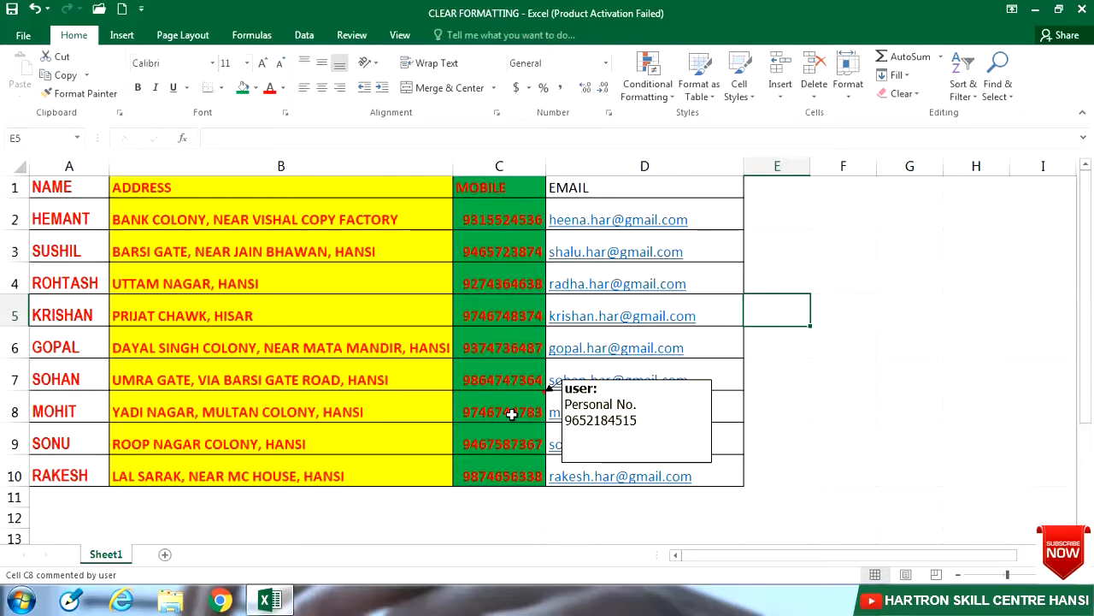
click(511, 414)
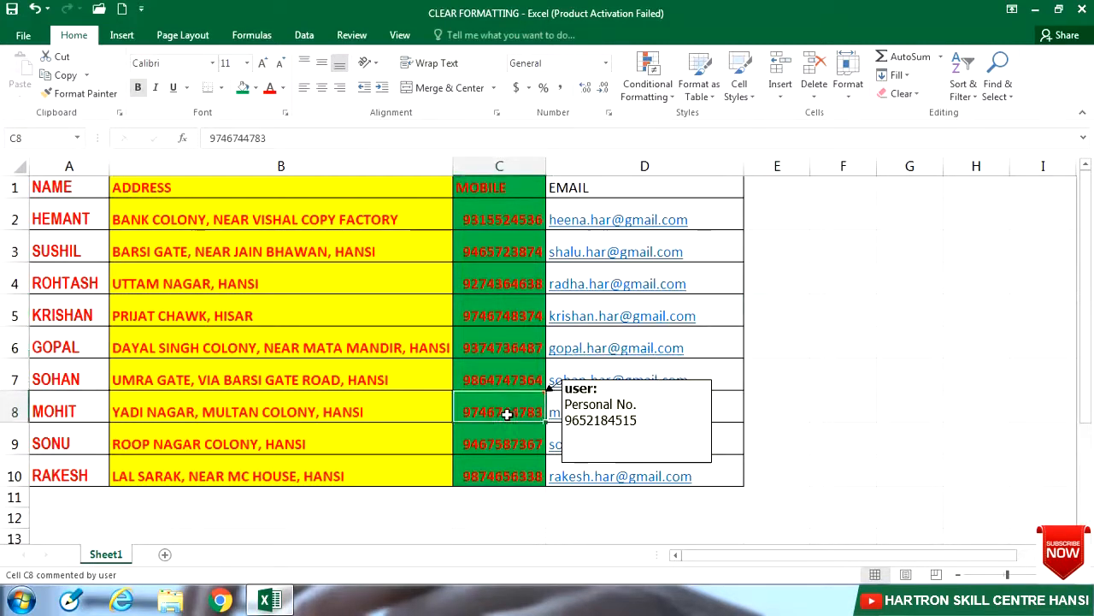
click(902, 93)
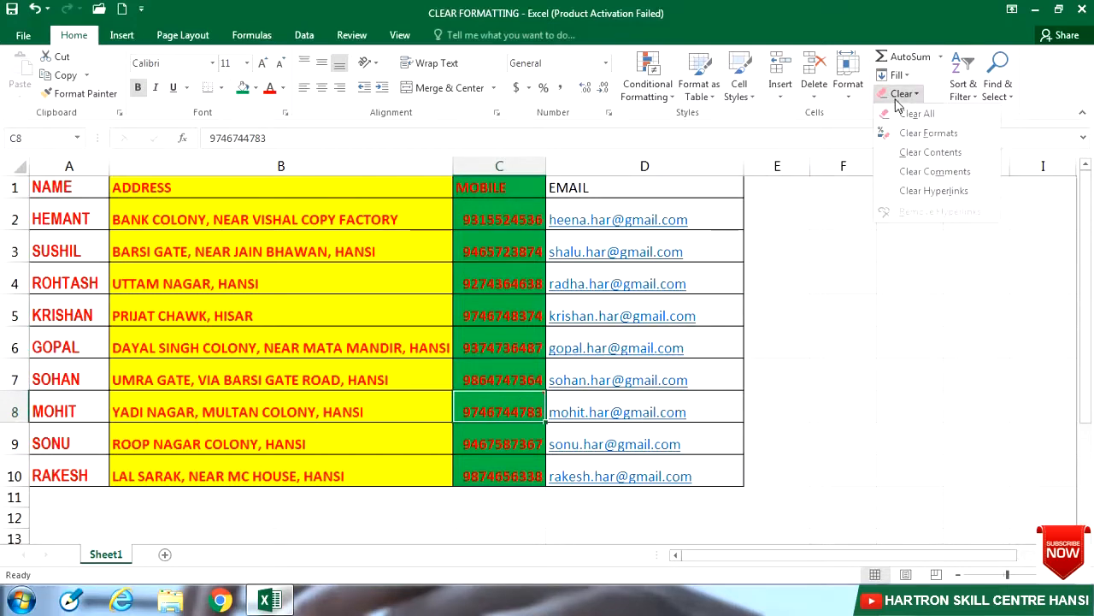
click(908, 173)
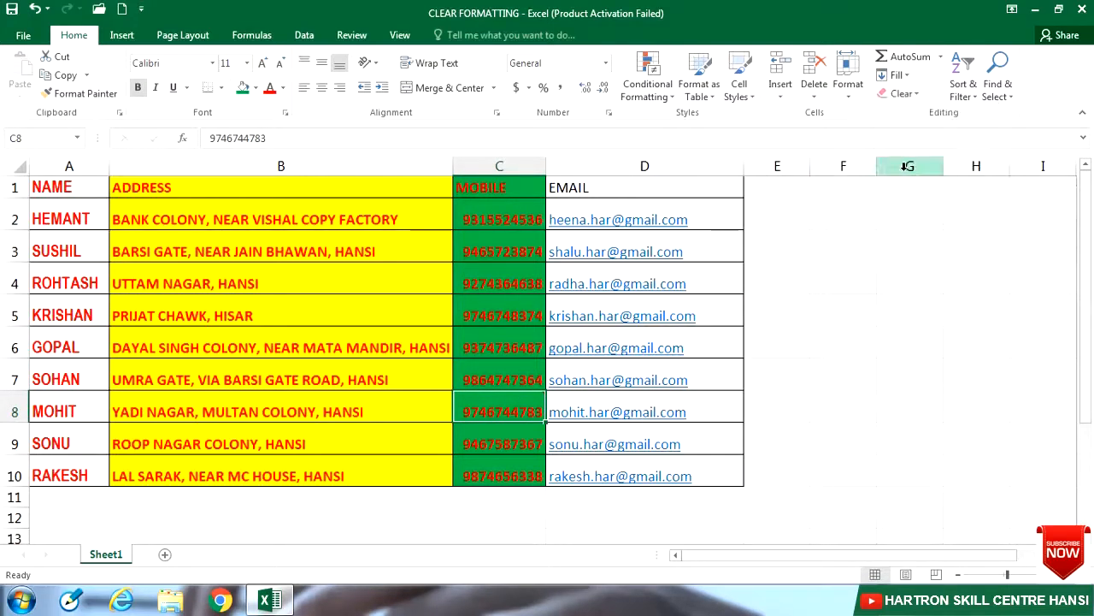
click(825, 287)
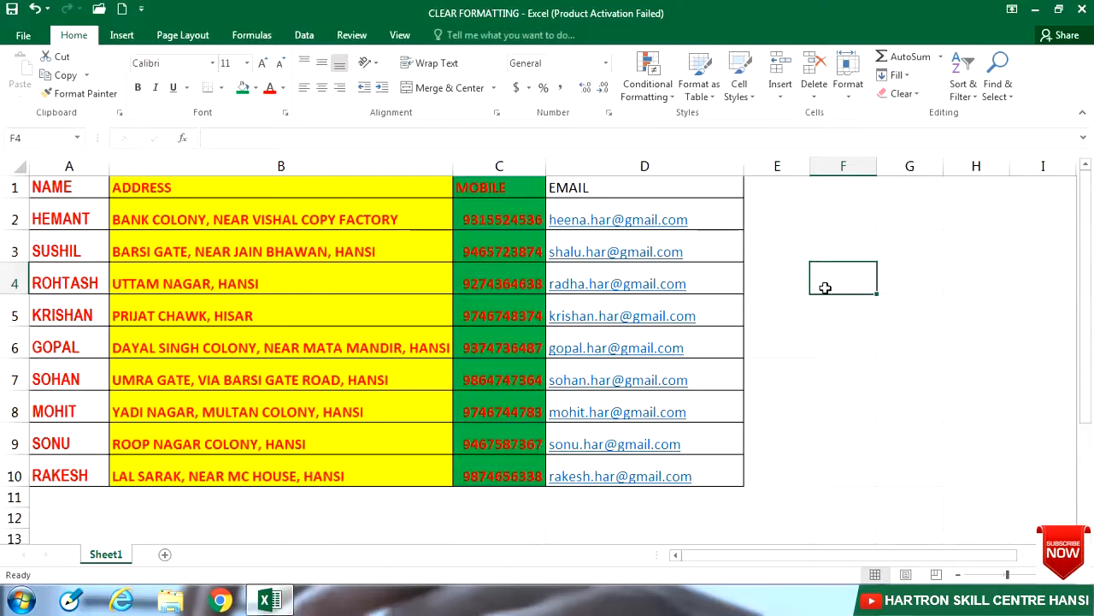
key(ctrl+z)
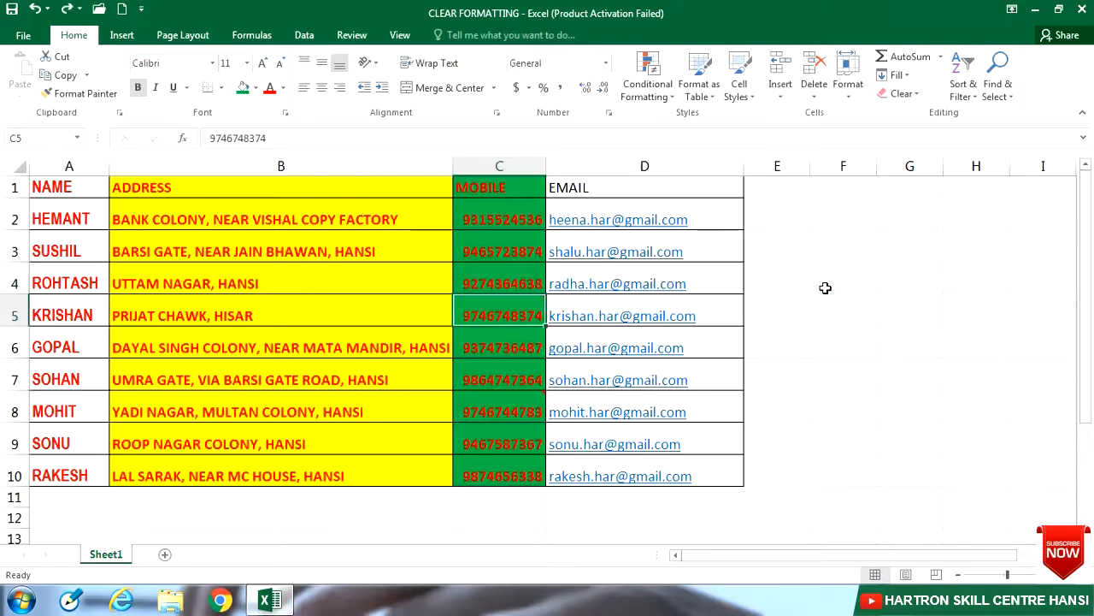
mouse_move(544, 305)
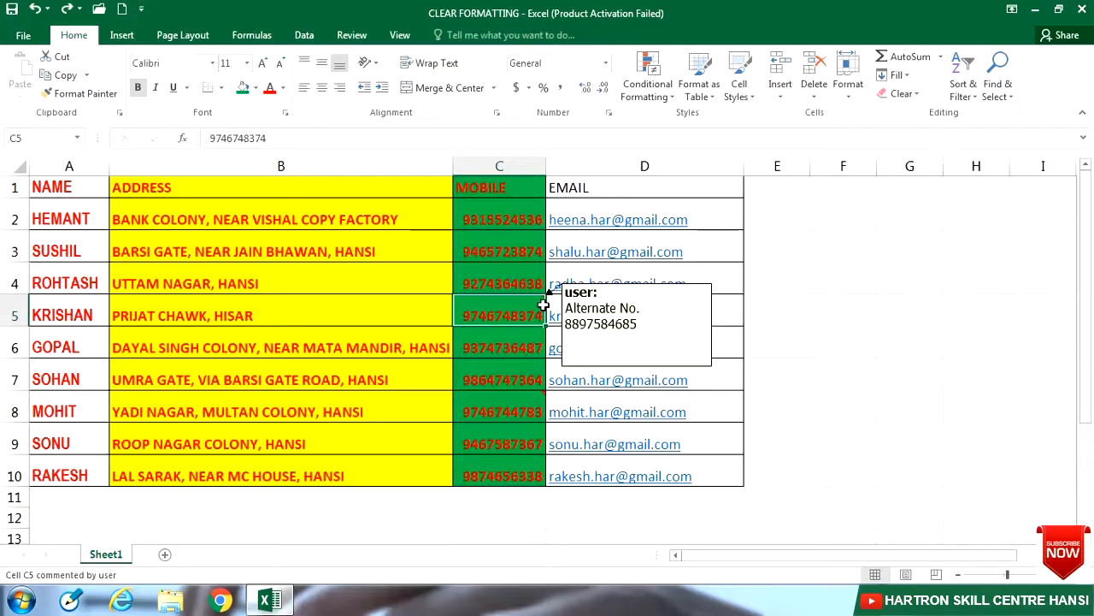
mouse_move(527, 411)
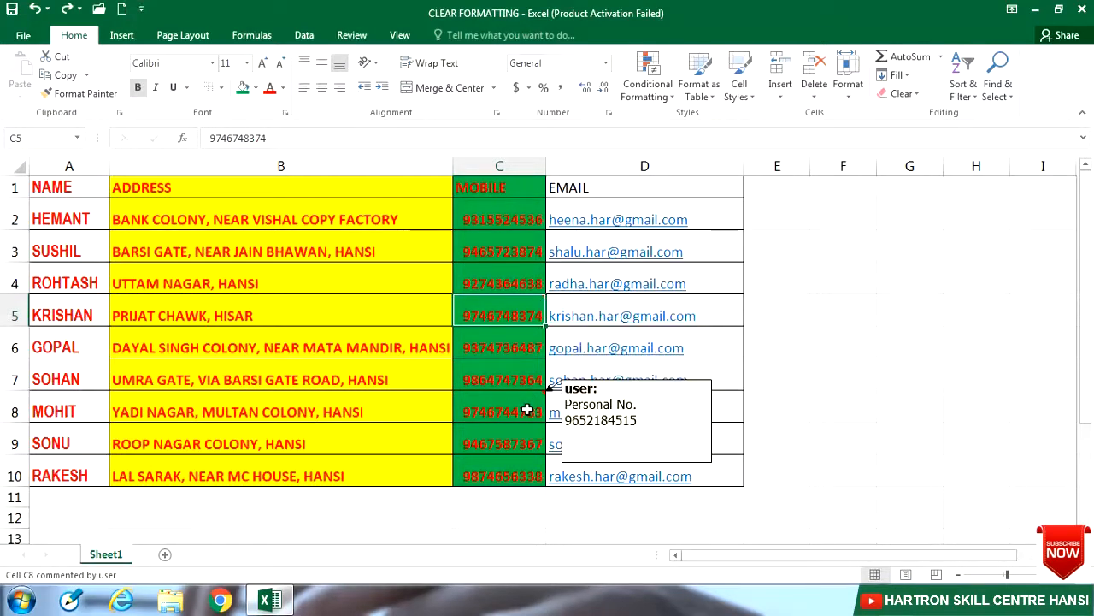
drag(92, 189, 471, 466)
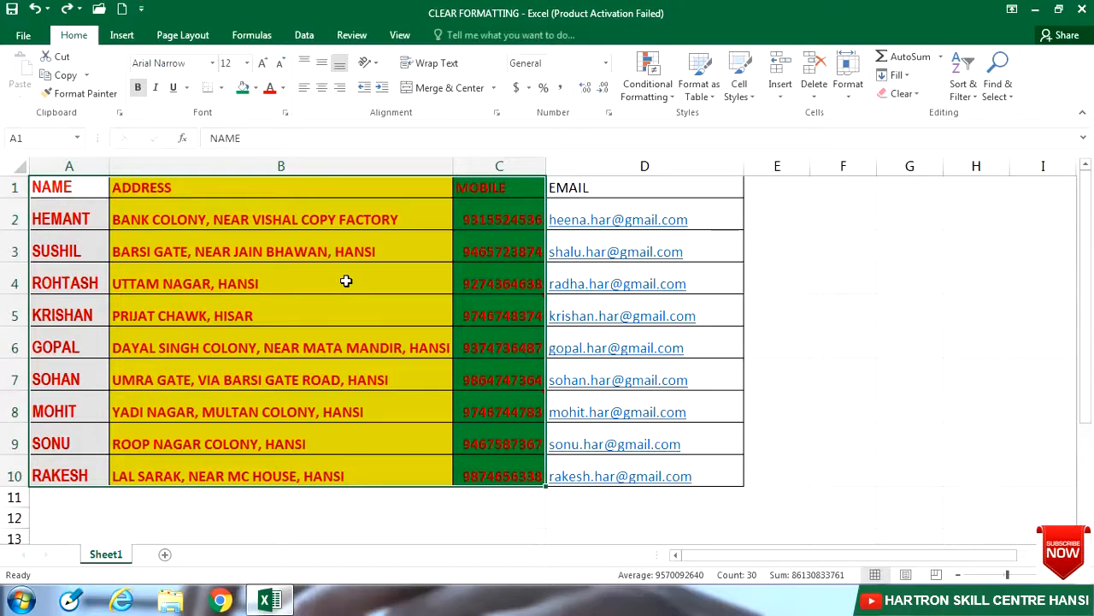
Step: Clear Comments from A1:C10, select an empty cell, and reopen the Clear options
click(912, 98)
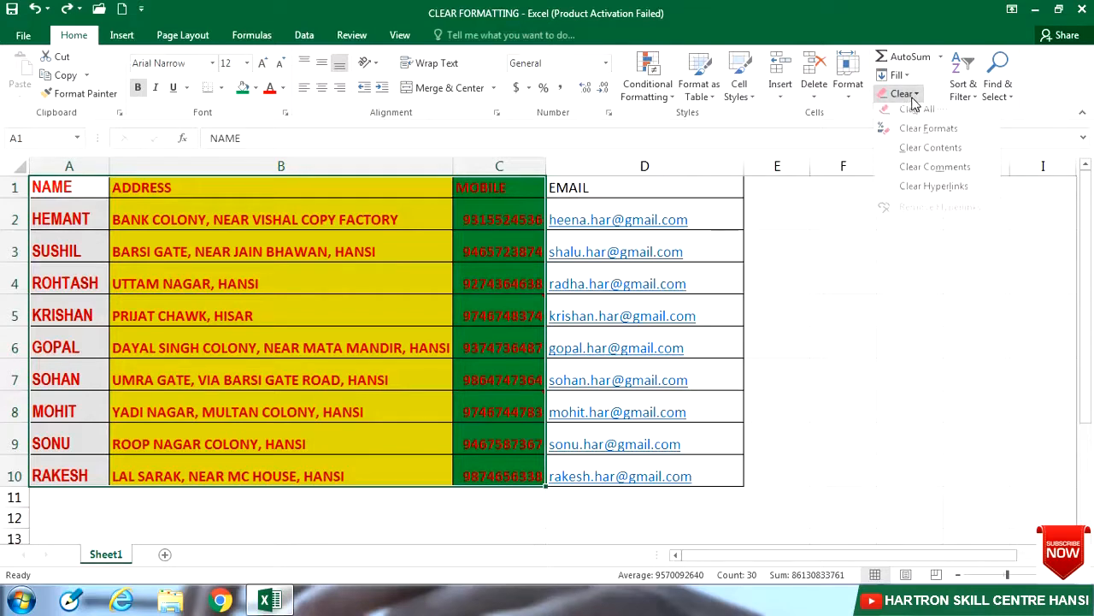
click(921, 172)
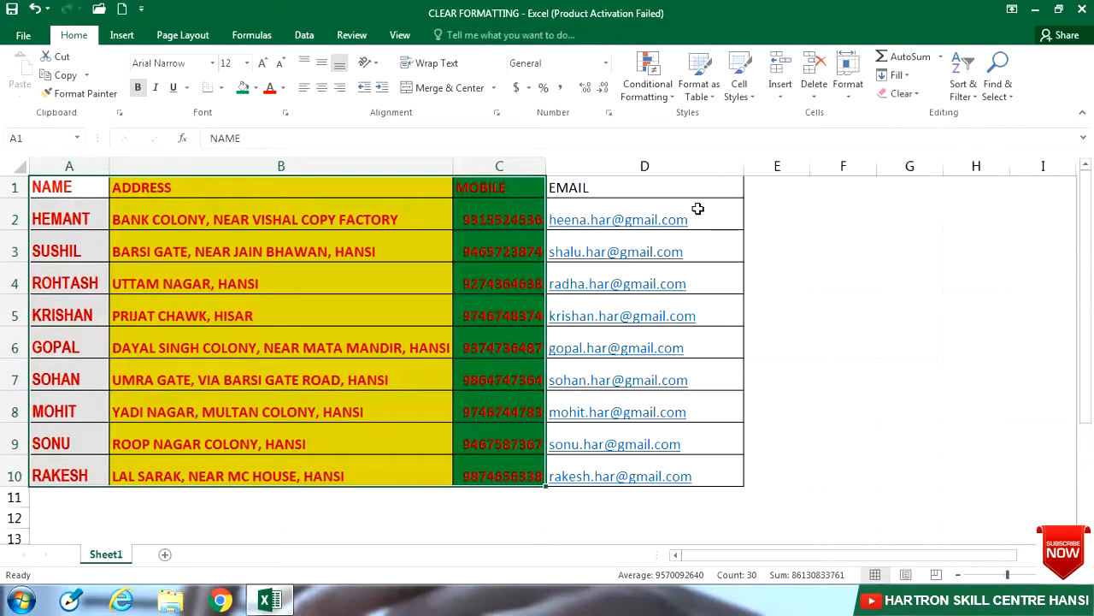
click(448, 337)
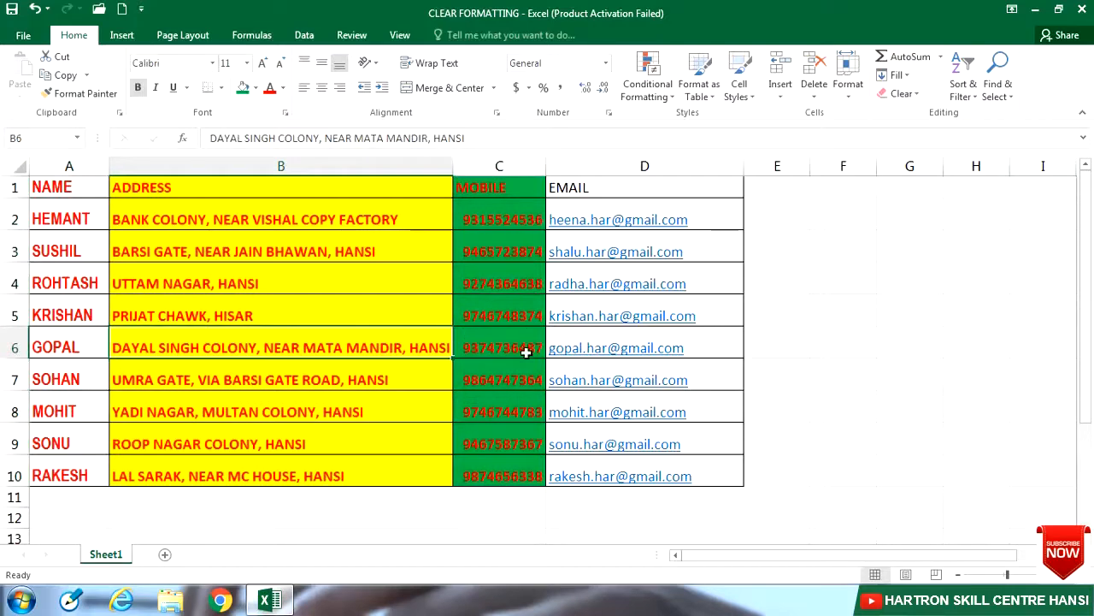
click(846, 340)
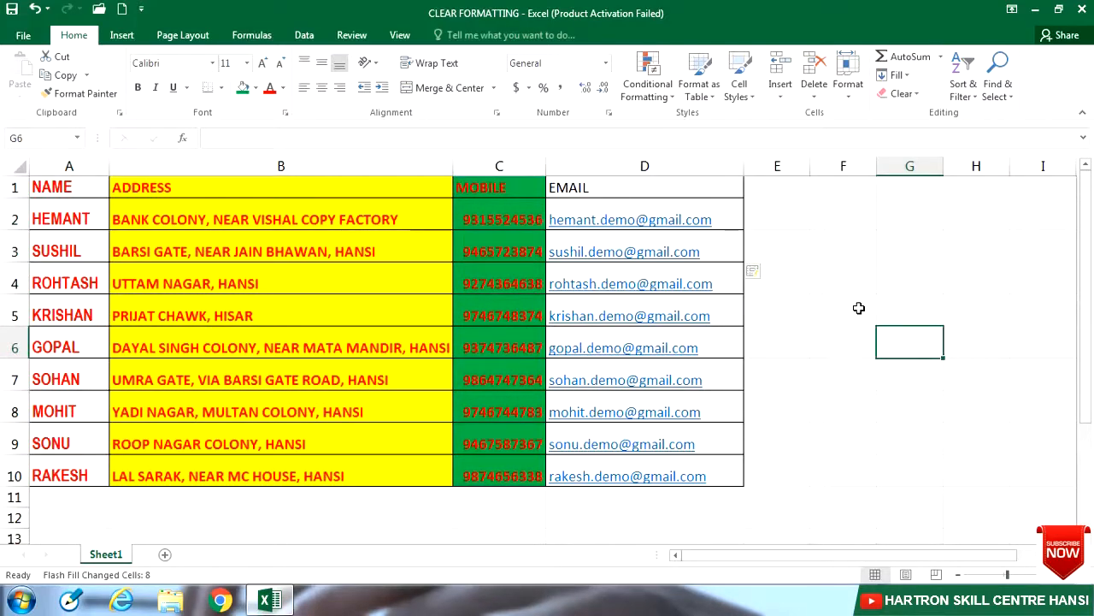
click(907, 94)
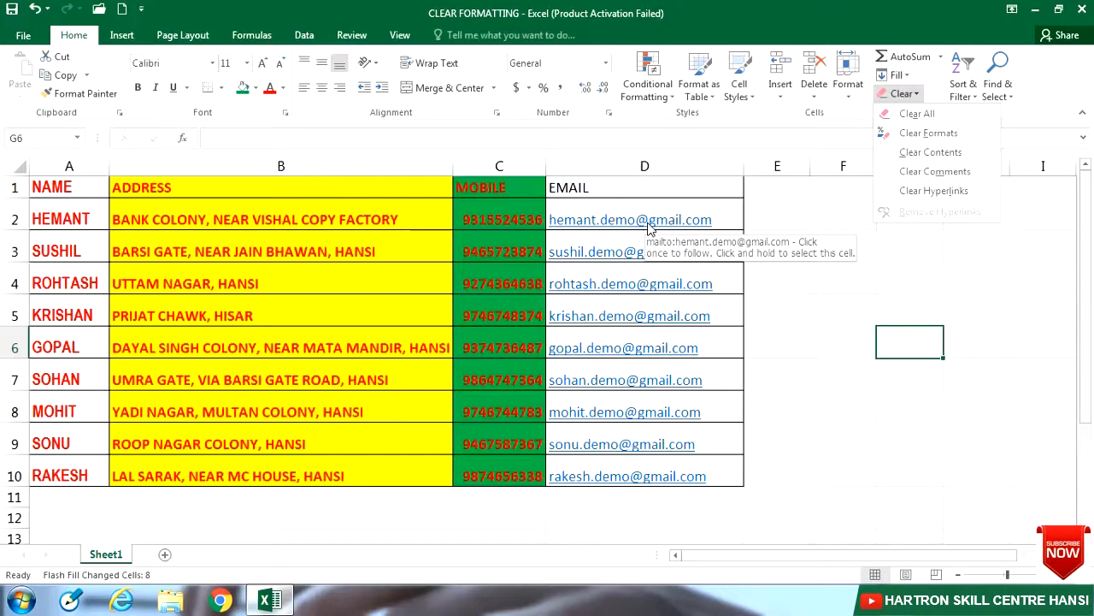
Step: Enter a new e-mail address in D11, letting Excel turn it into a hyperlink
click(638, 489)
click(635, 496)
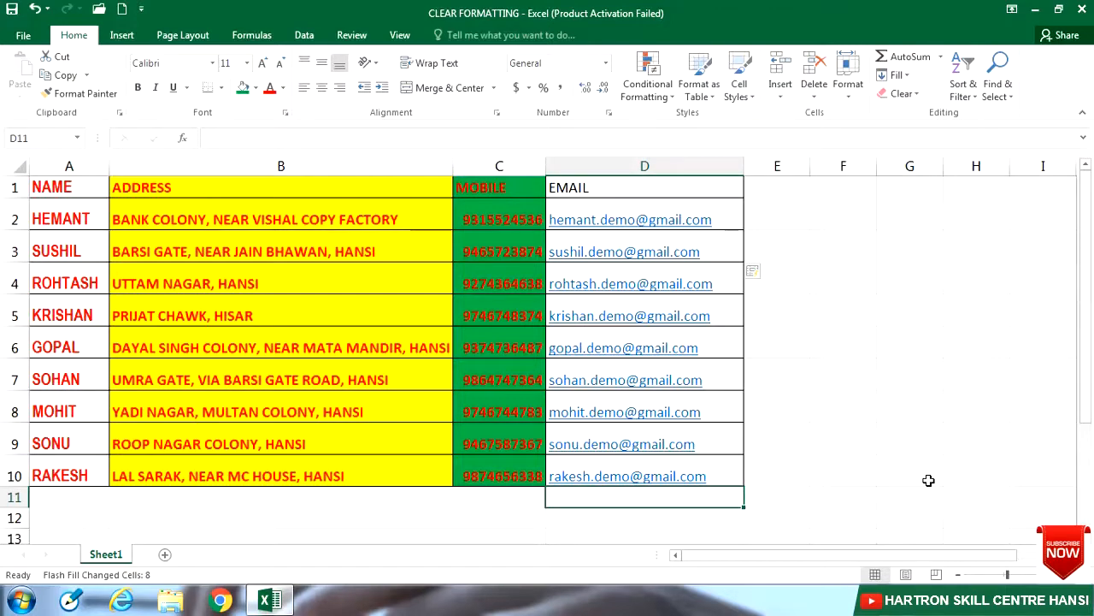
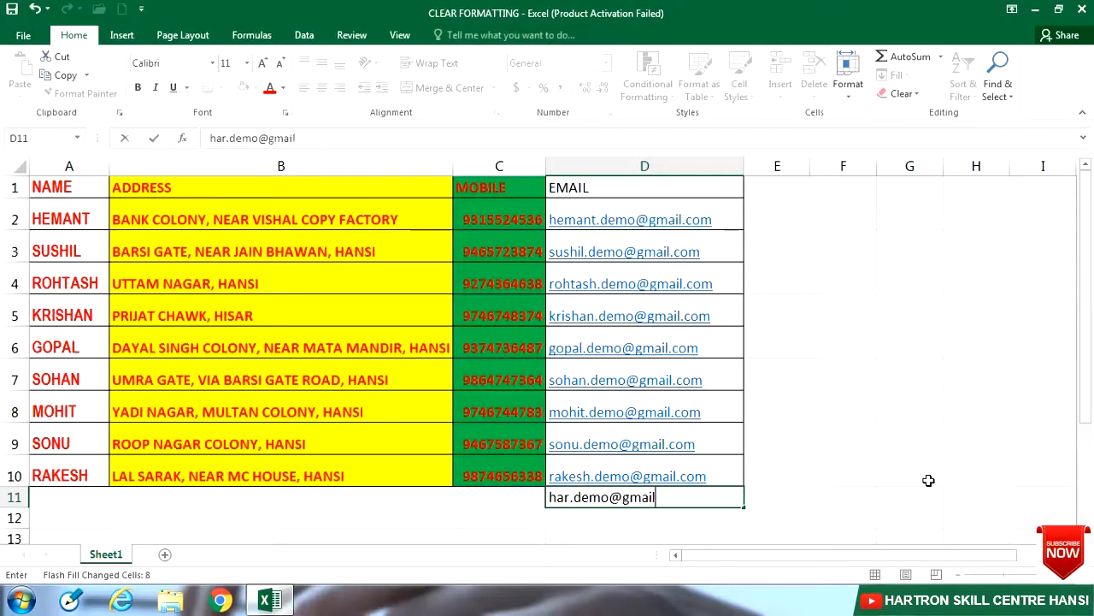
key(Return)
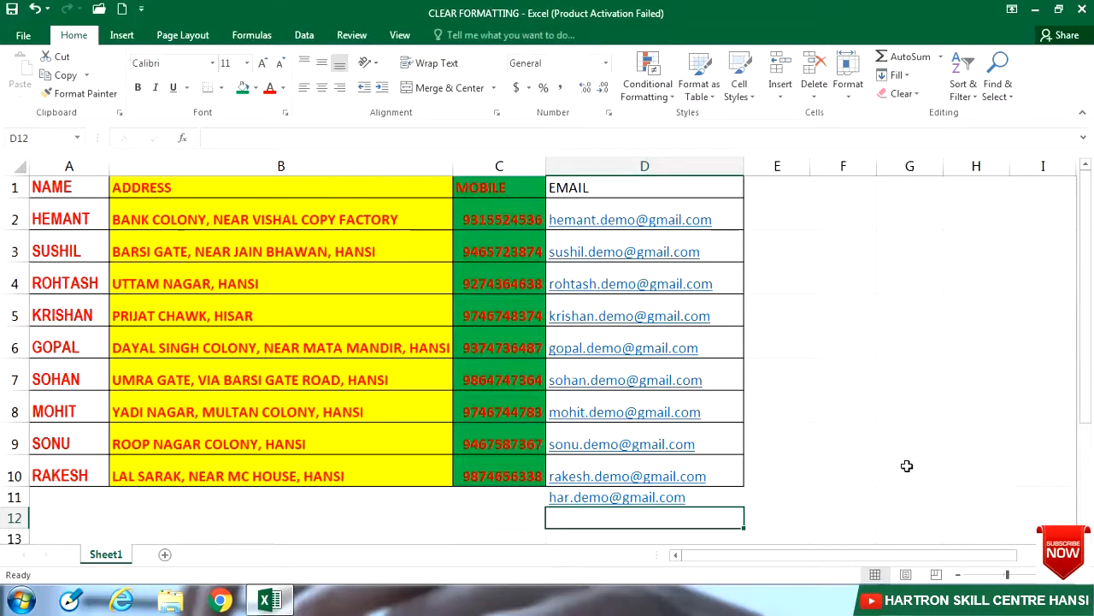
click(678, 224)
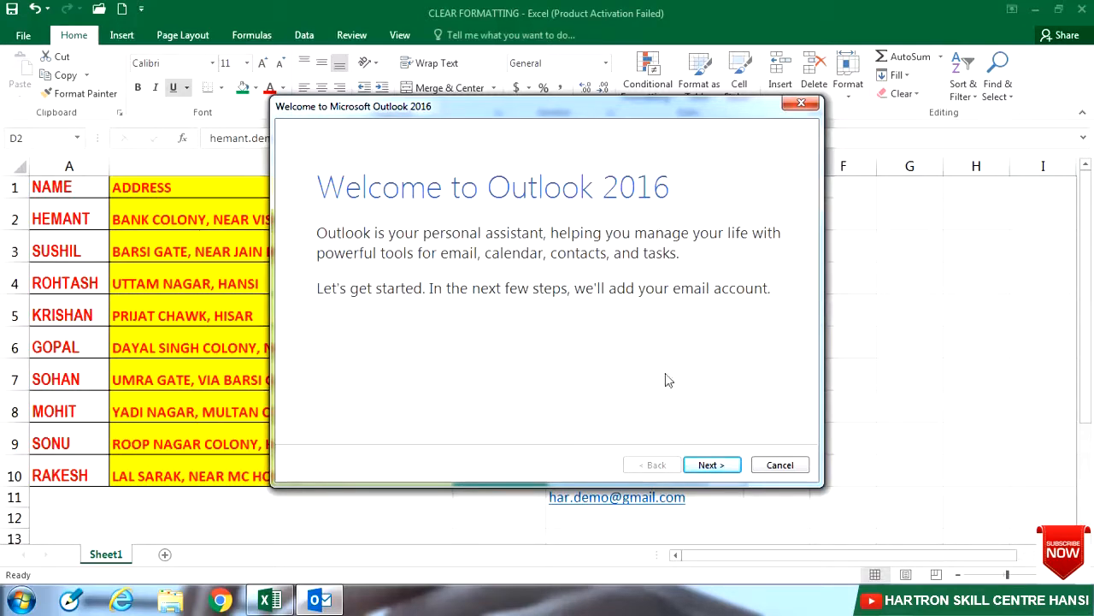
click(778, 465)
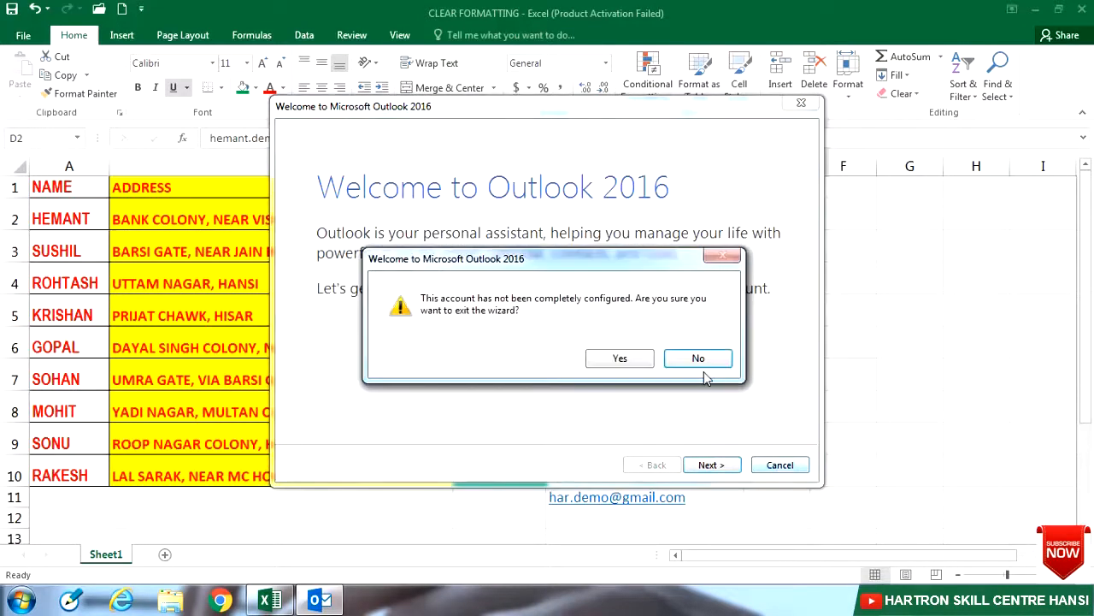
click(626, 362)
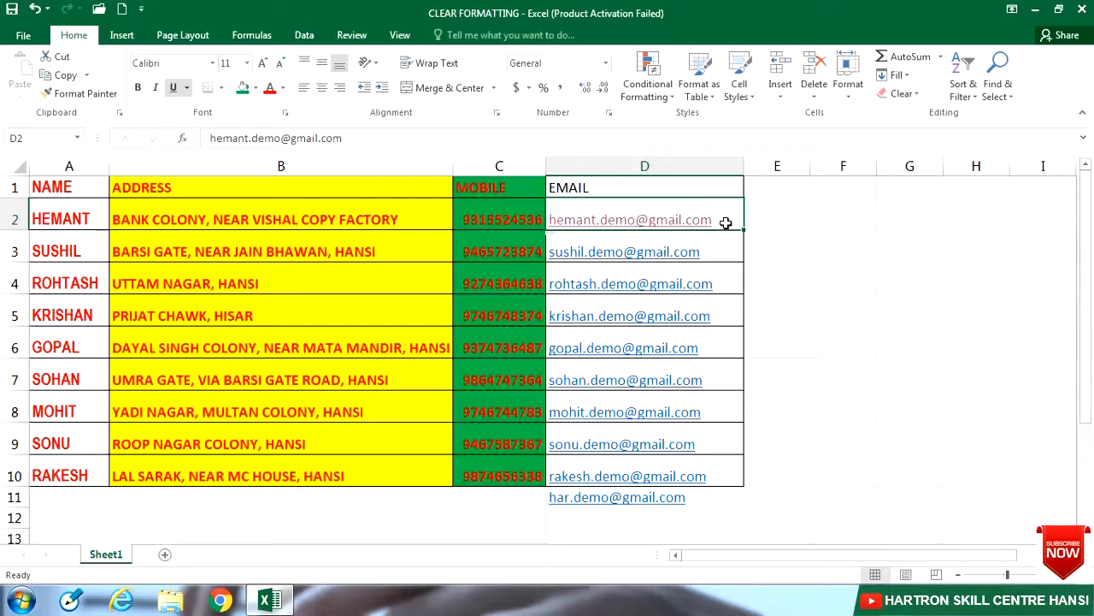
Step: Apply Clear Hyperlinks to D2, keeping its link-style formatting
click(903, 93)
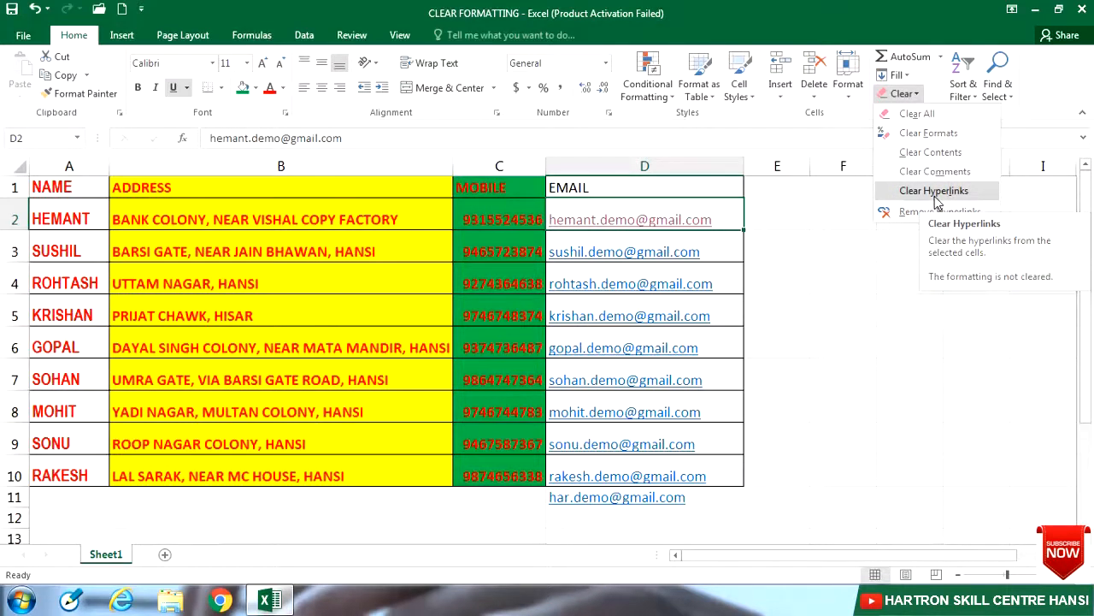
click(728, 219)
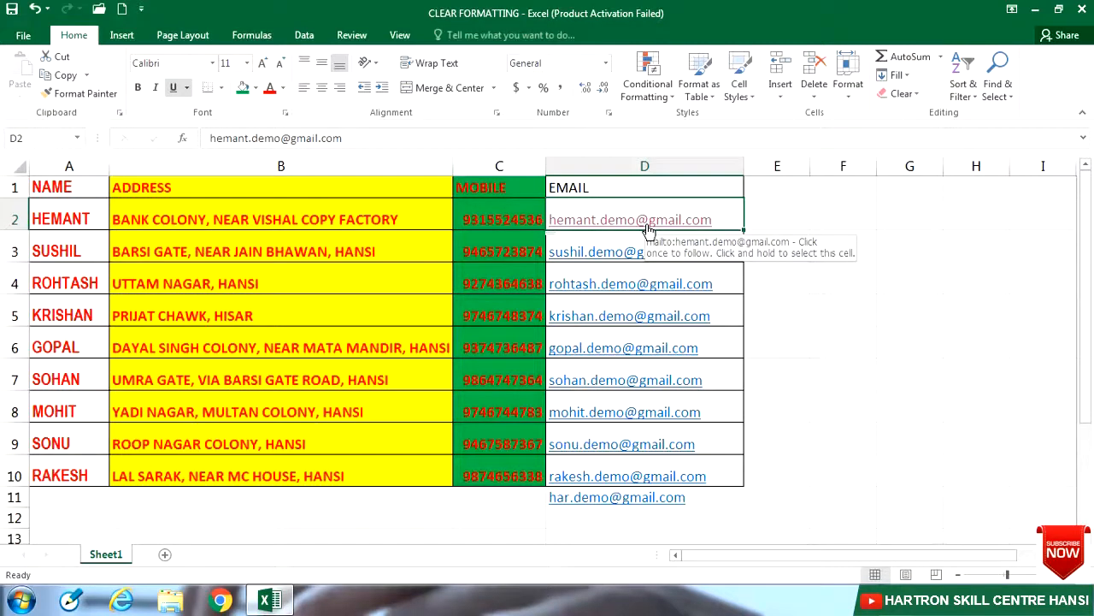
click(902, 94)
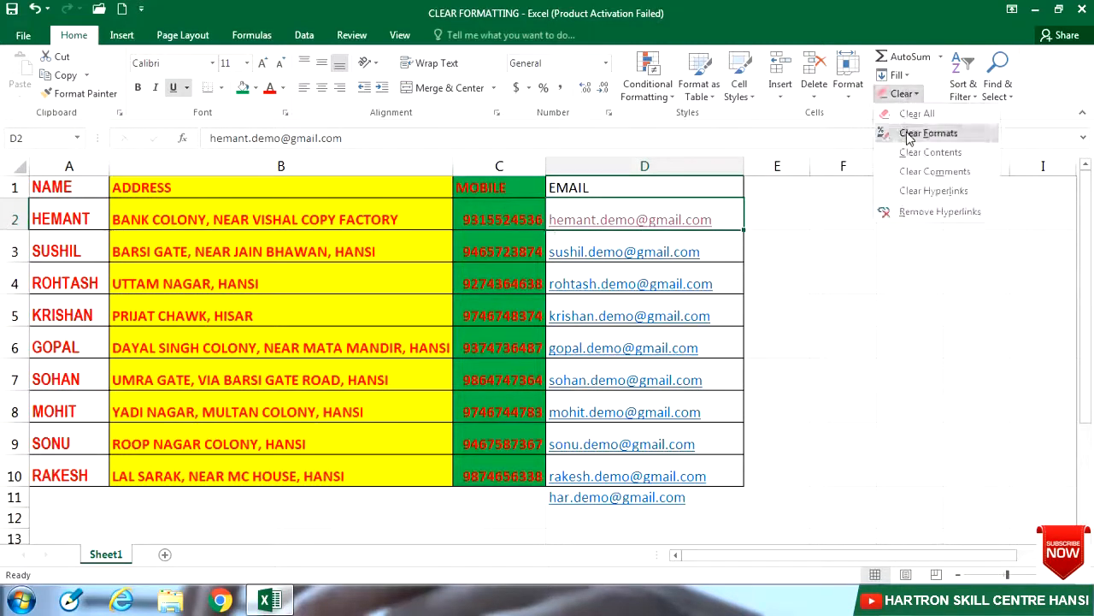
click(918, 190)
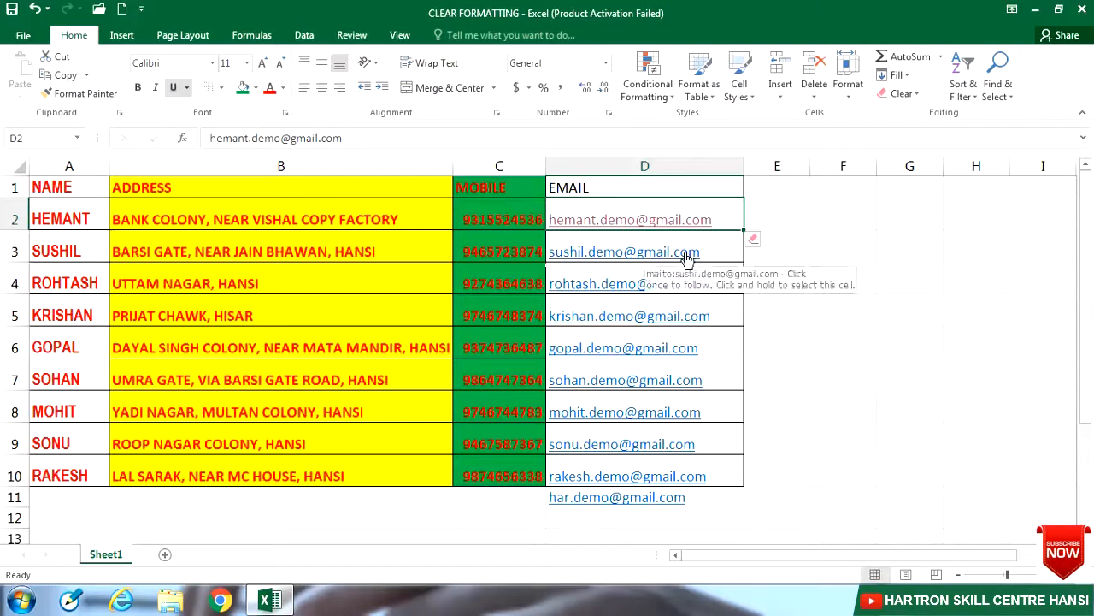
Step: Apply Remove Hyperlinks to D3, leaving plain text, then compare it with D2
click(728, 253)
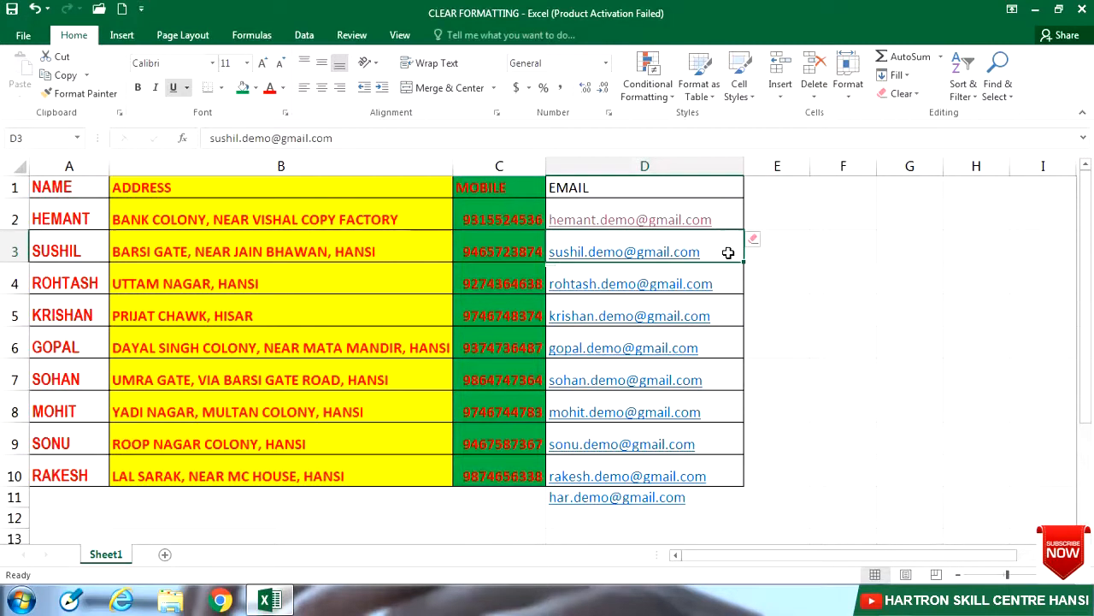
click(908, 100)
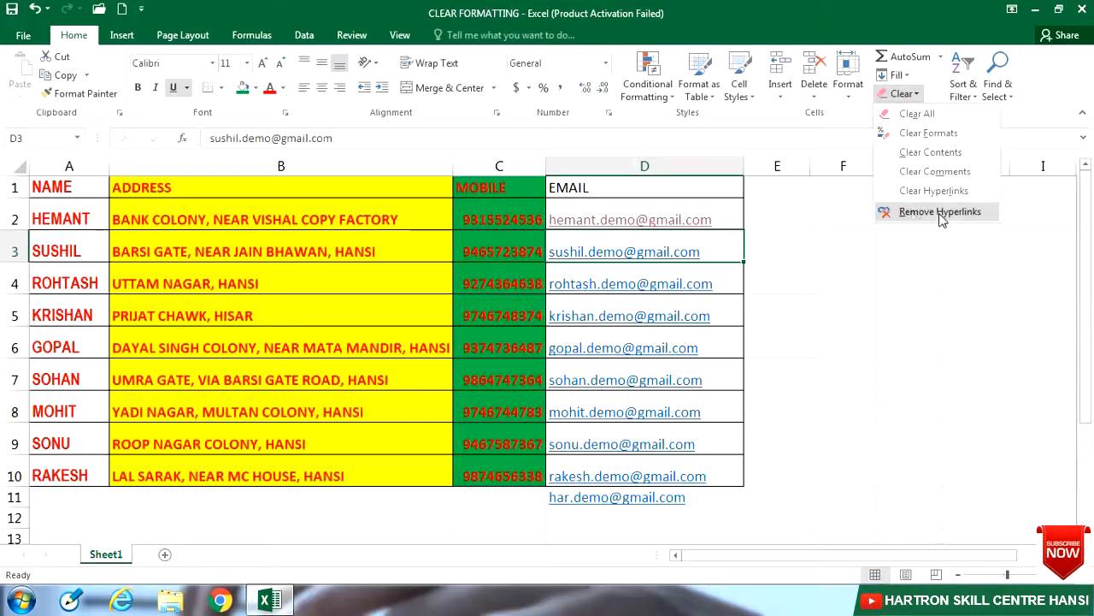
click(939, 213)
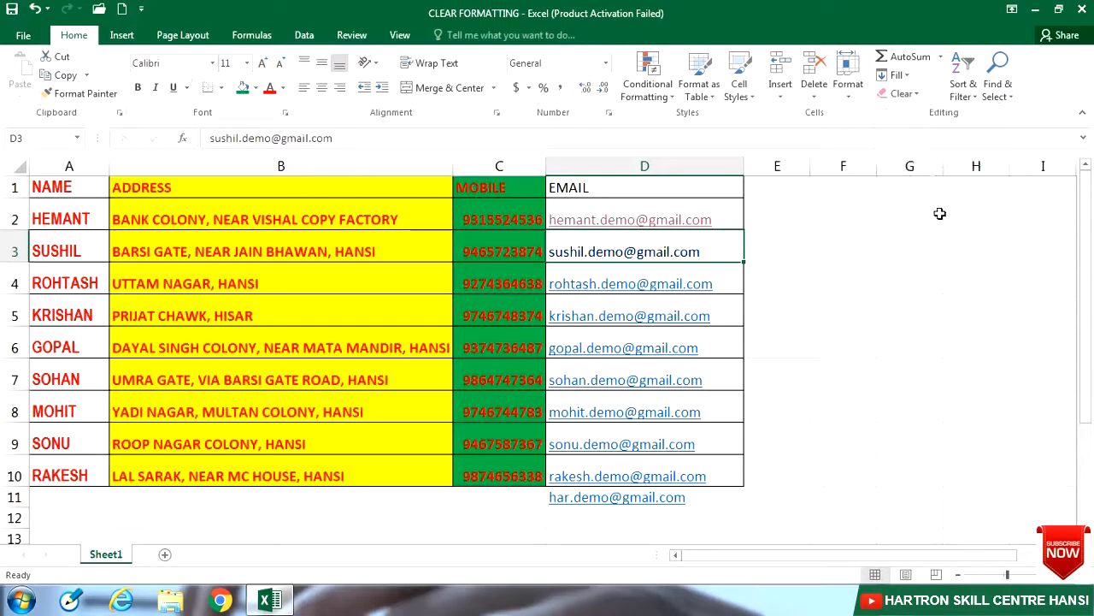
click(726, 221)
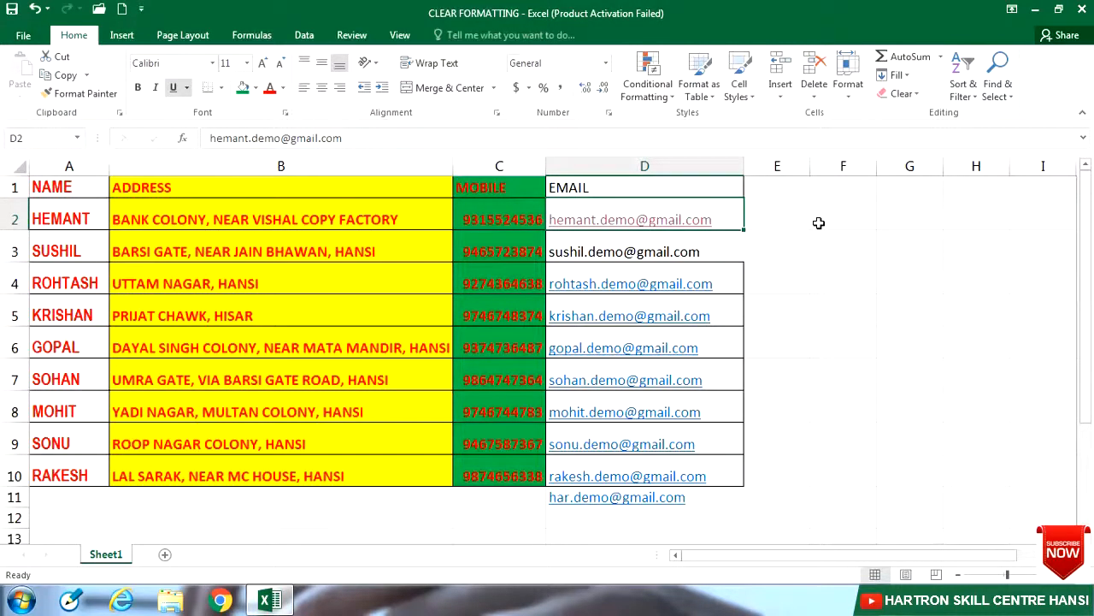
click(737, 251)
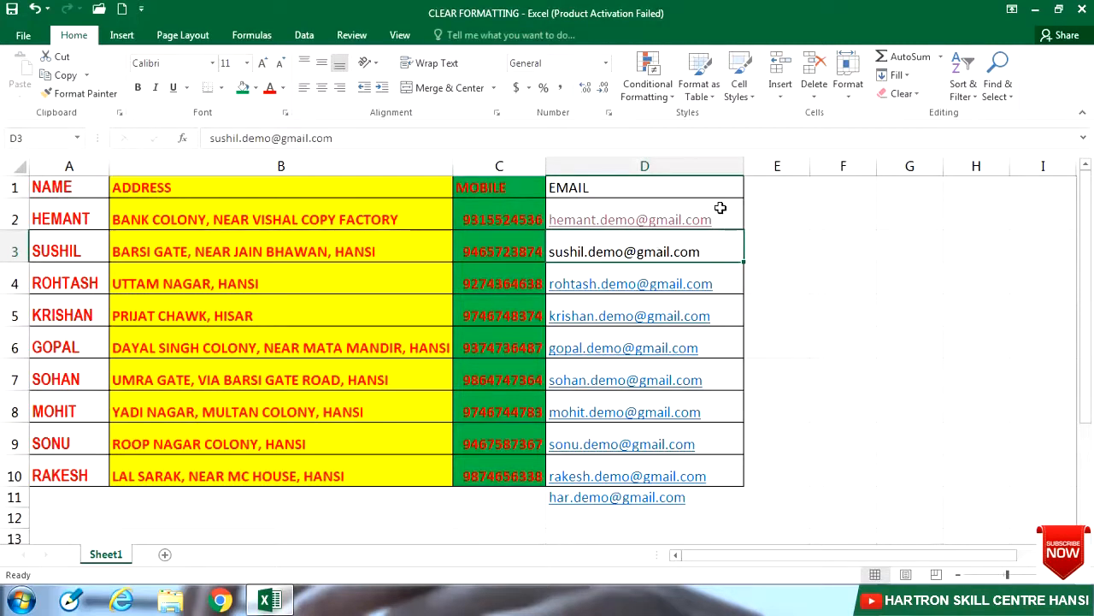
Step: Apply Remove Hyperlinks from the Clear menu to the email range D2:D11
drag(721, 213, 702, 492)
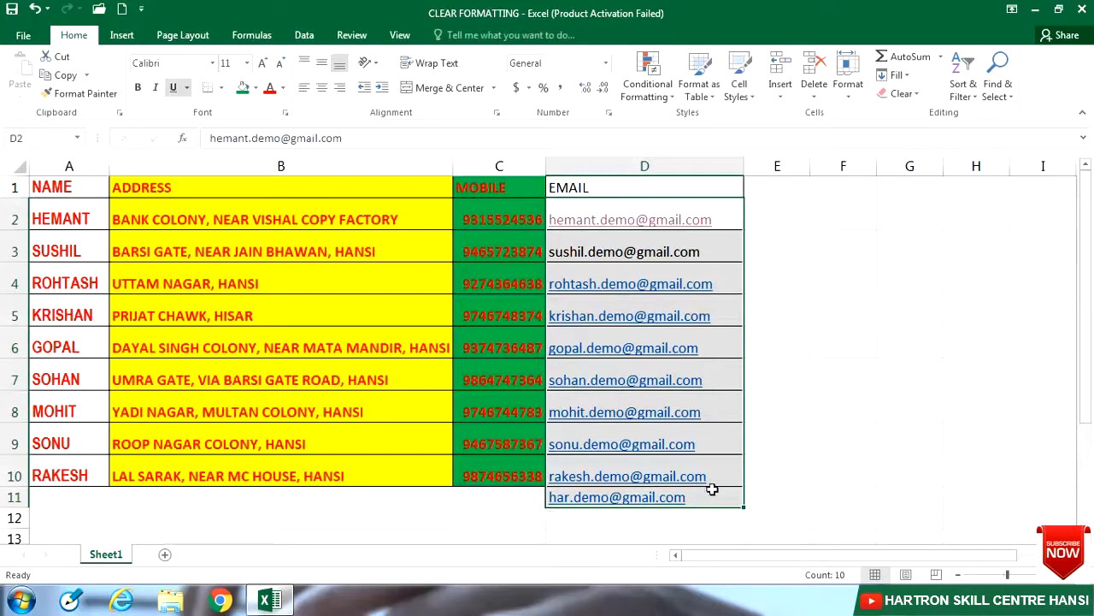
click(911, 94)
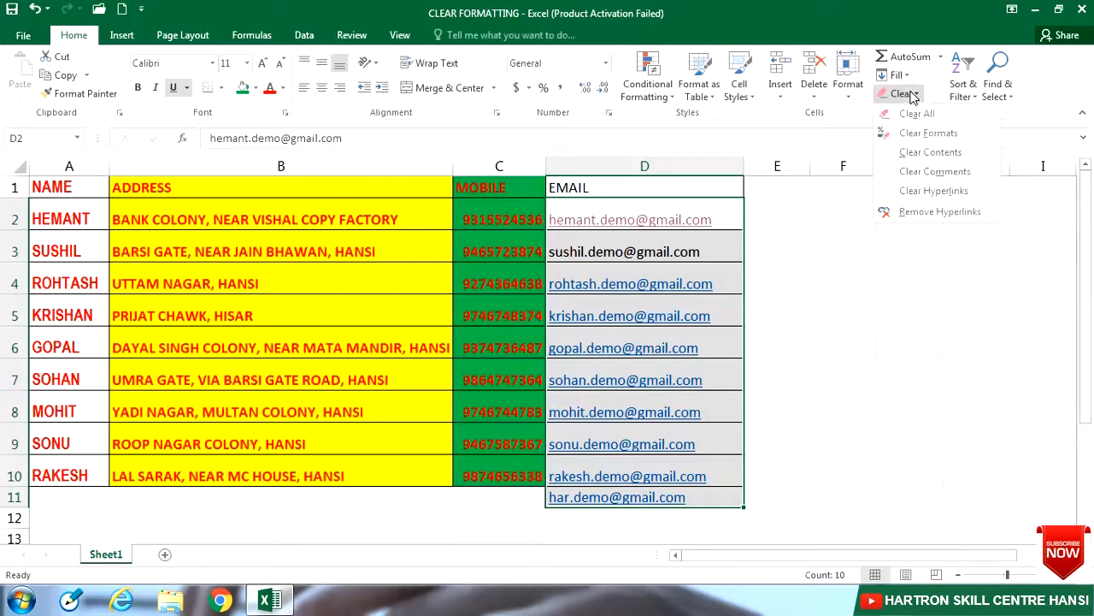
click(930, 214)
click(799, 246)
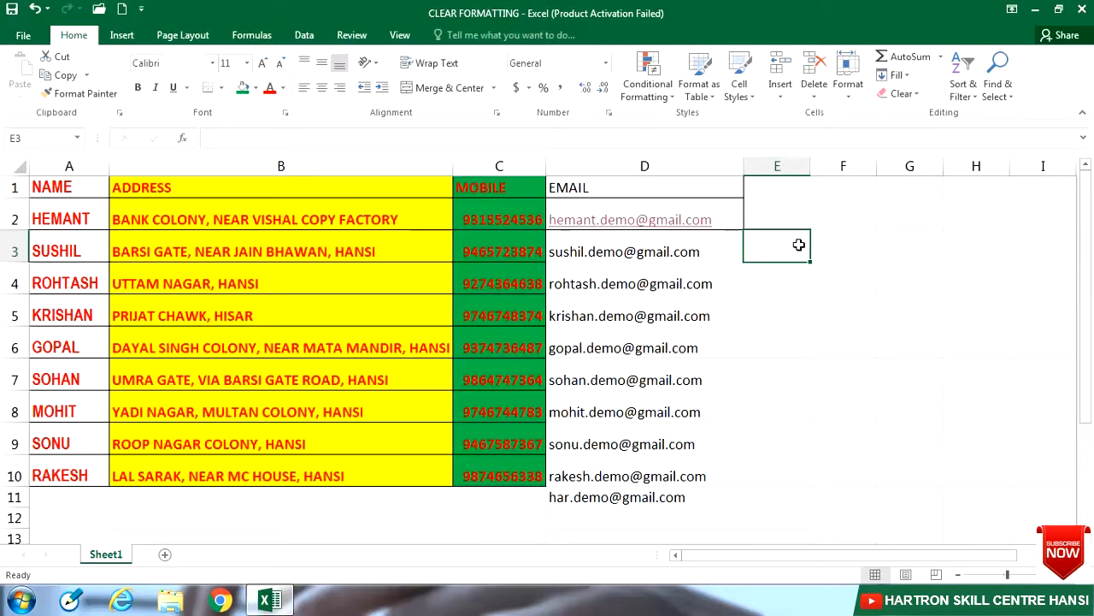
Step: Compare D2, which still shows underlined link styling, with the plain-text address in D3
click(718, 218)
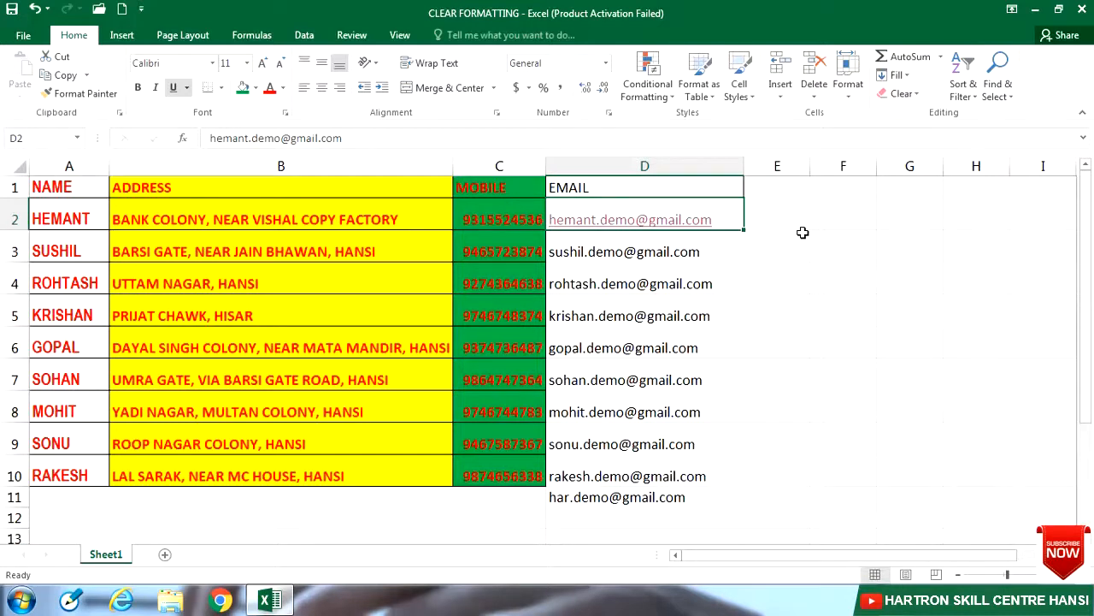
click(707, 252)
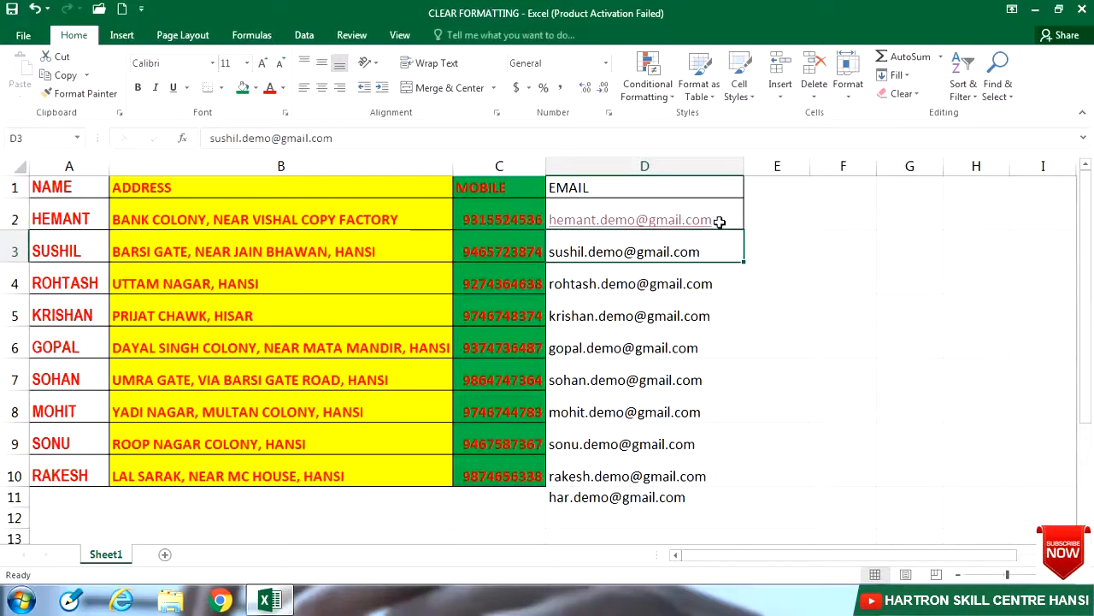
click(723, 218)
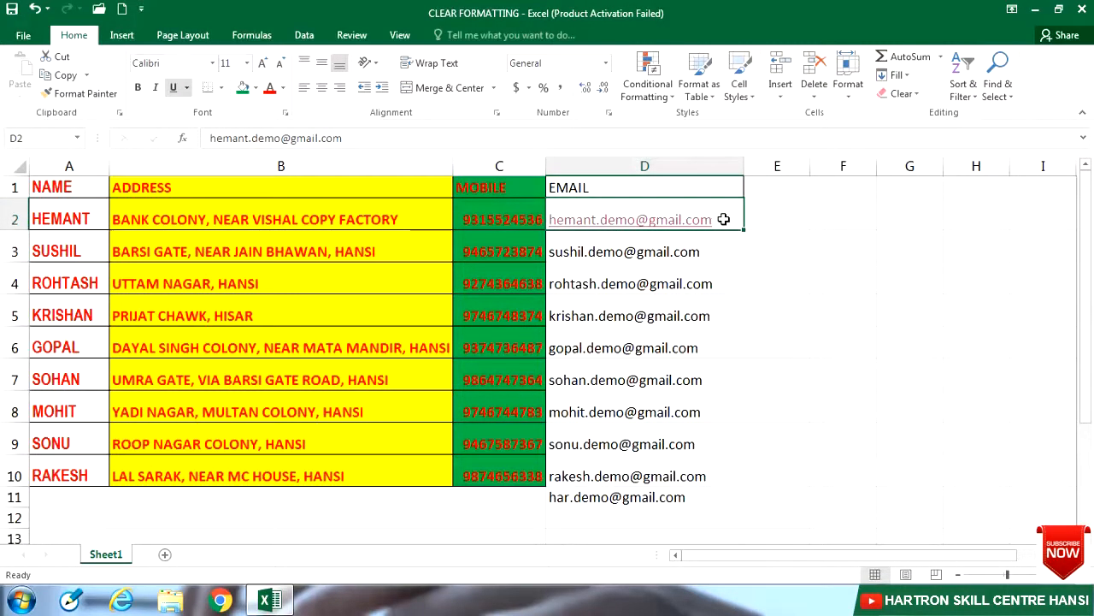